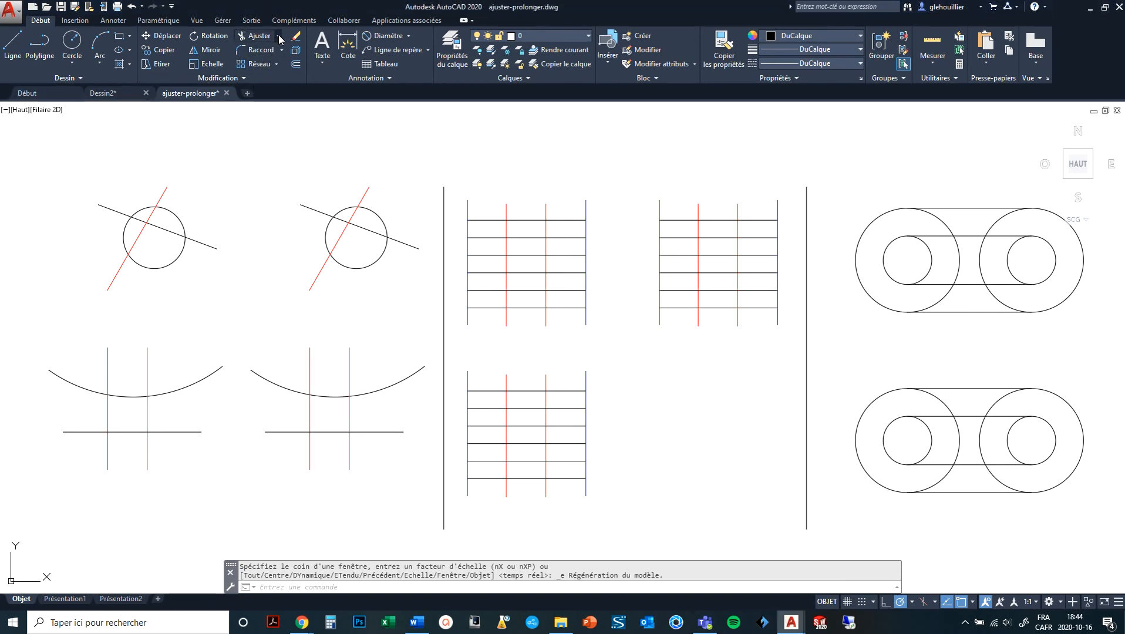
Trim the circle and black line in the second upper figure on the upper-left side of the red diagonal, using the diagonal as cutting edge
left_click(280, 37)
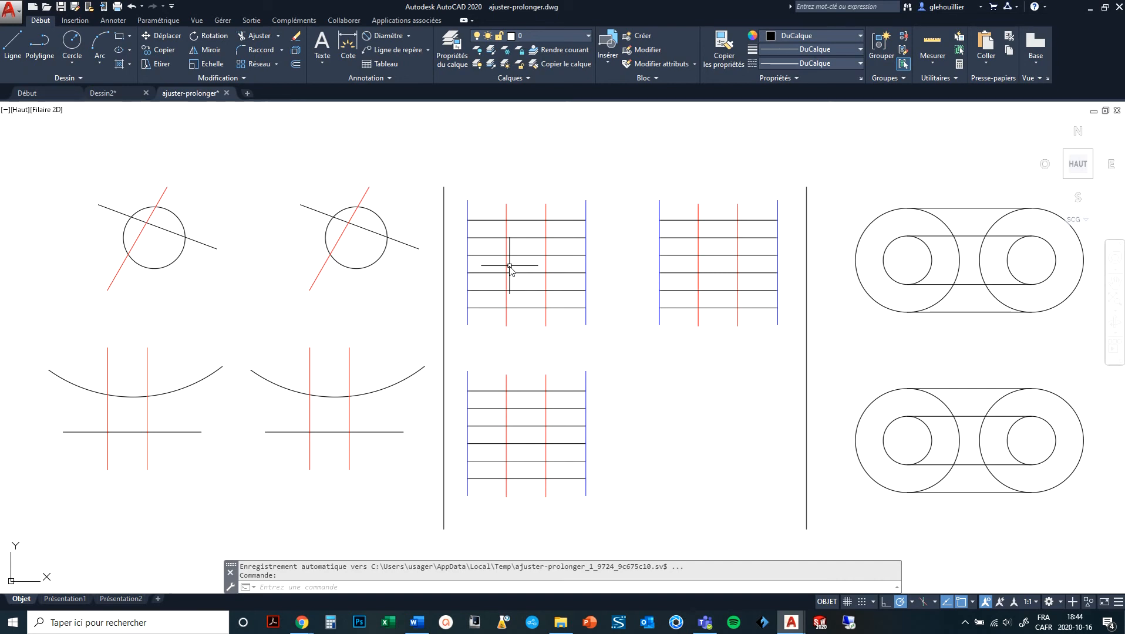
left_click(257, 38)
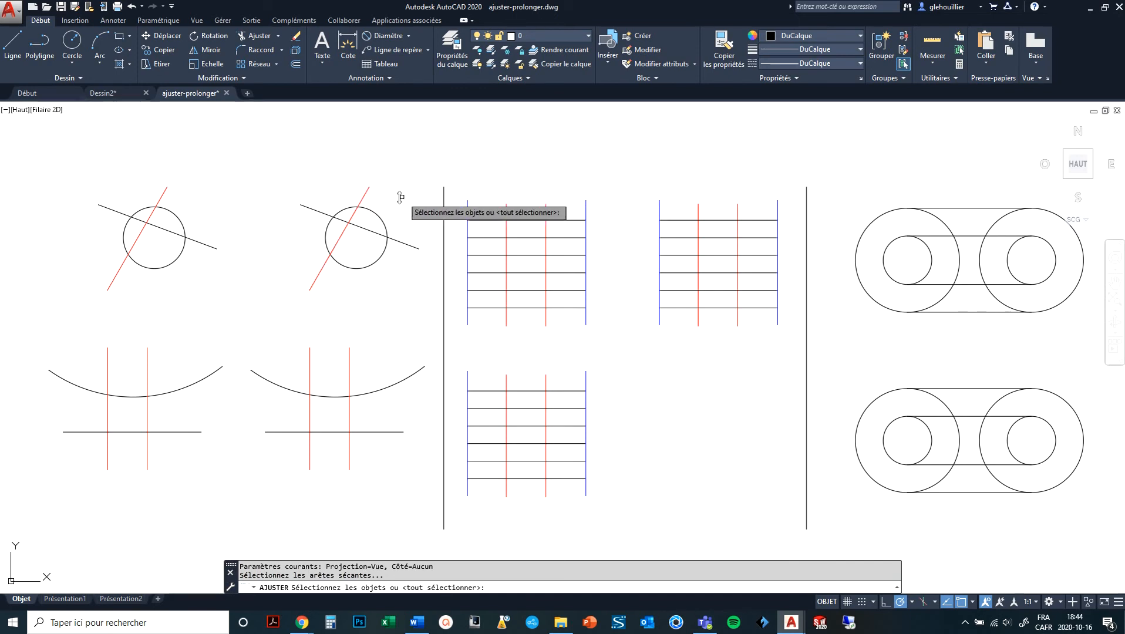
left_click(366, 193)
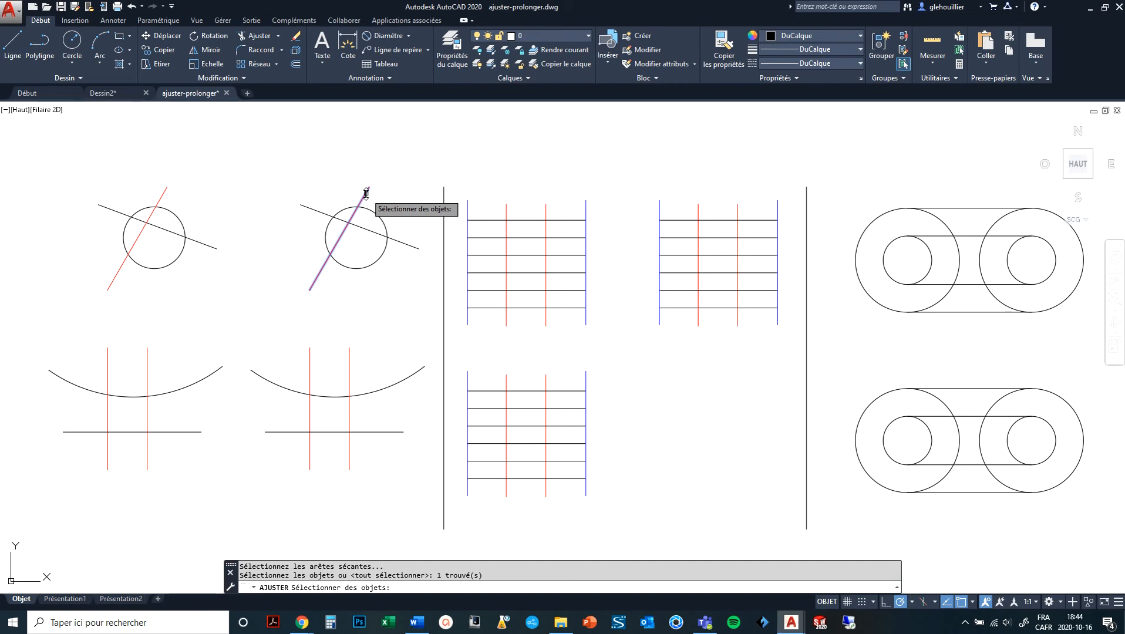
key("Return")
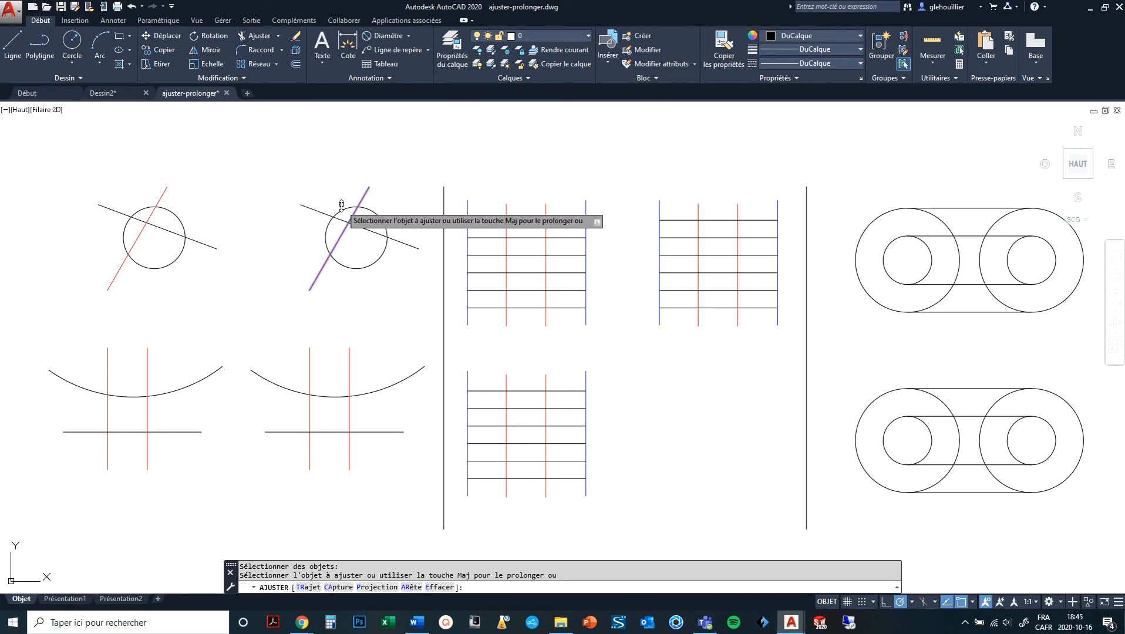
left_click(347, 208)
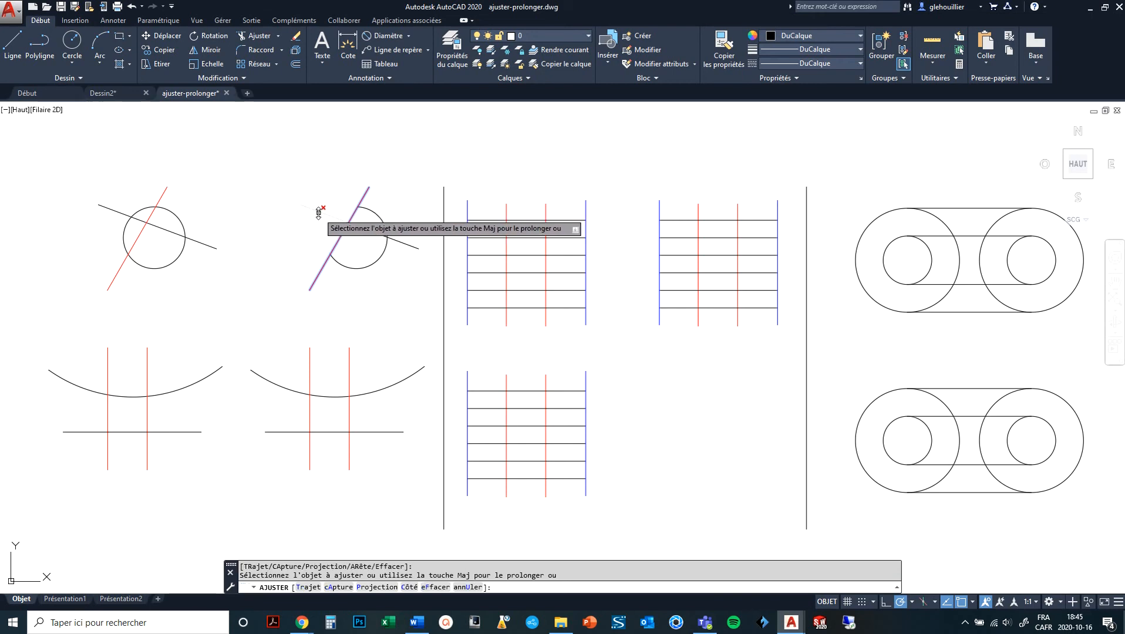
left_click(318, 213)
key("Return")
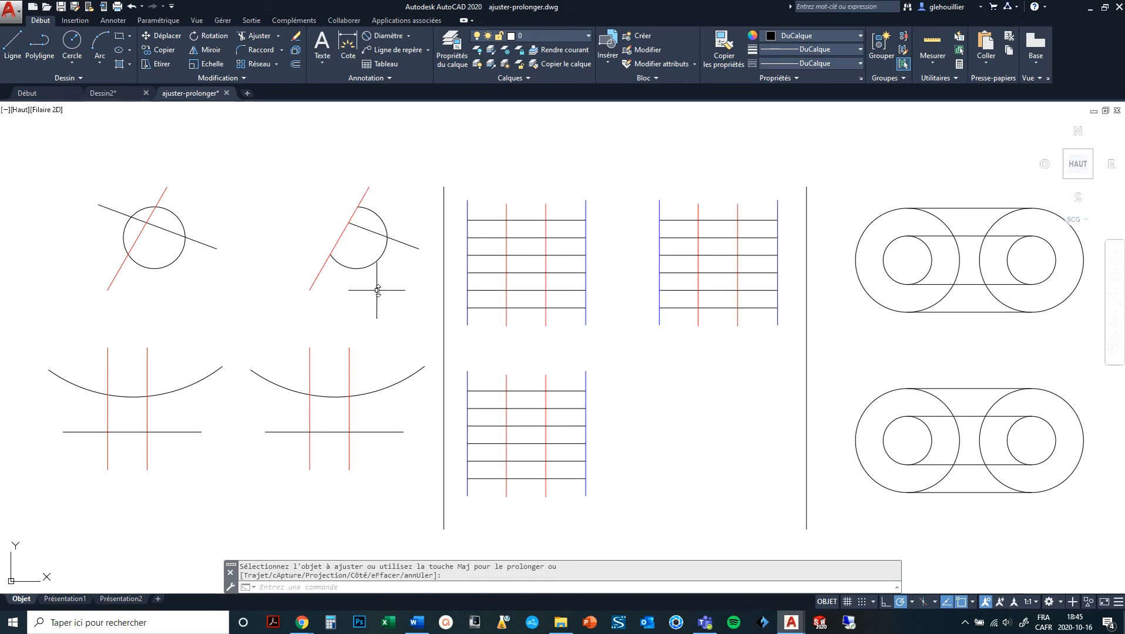
Trim the horizontal lines between the two red verticals of the upper-left ladder, using both red lines as cutting edges
left_click(258, 39)
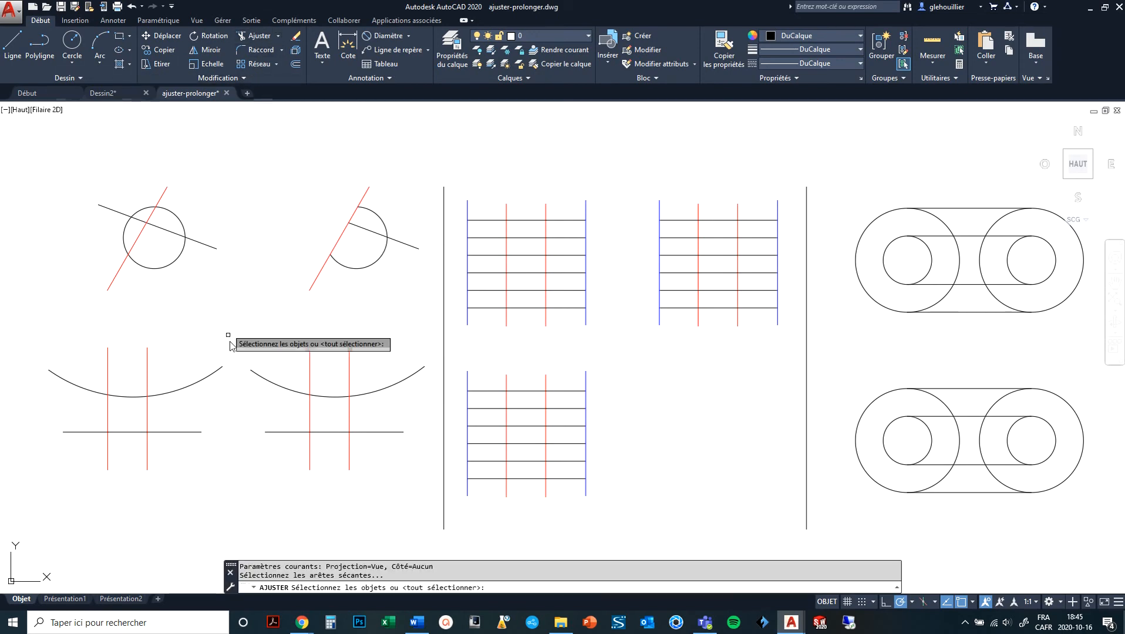
left_click(506, 267)
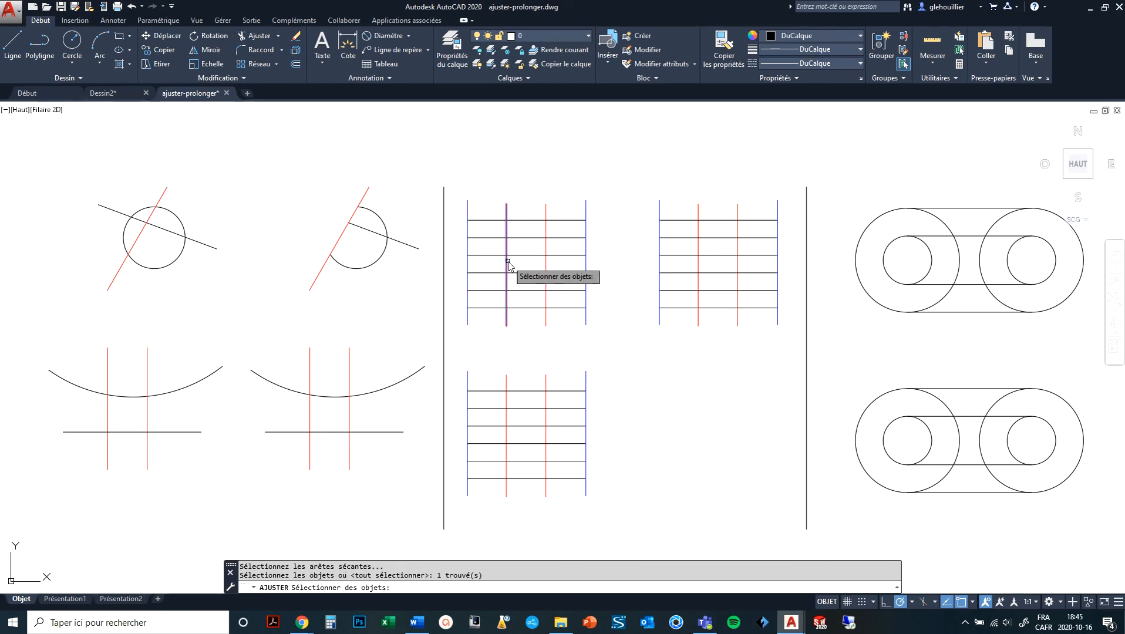
left_click(545, 268)
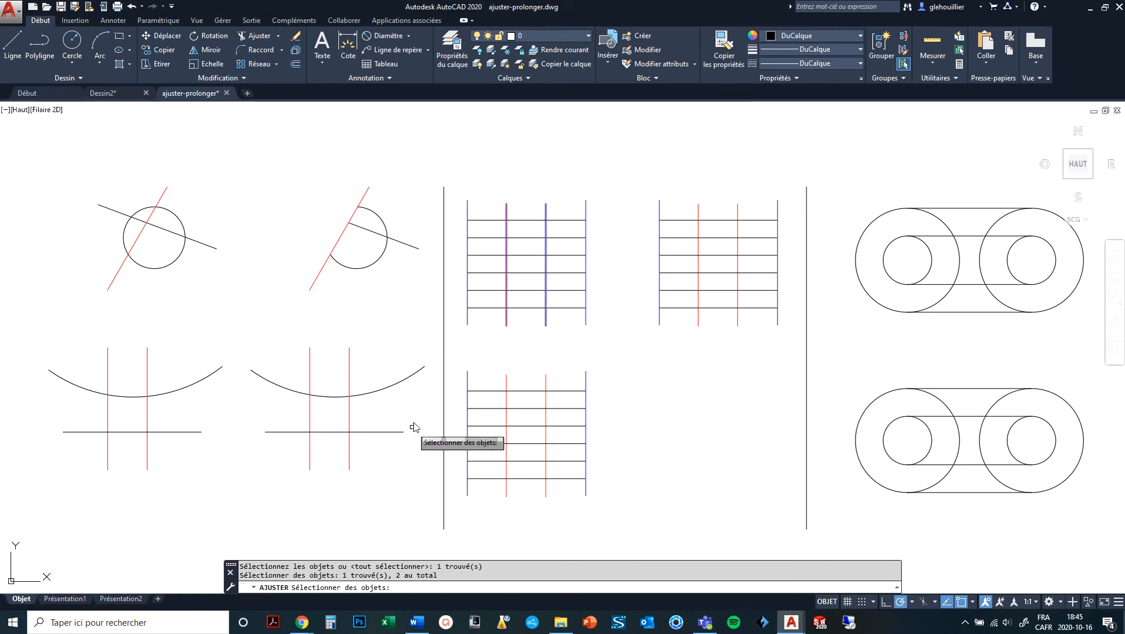
key("Return")
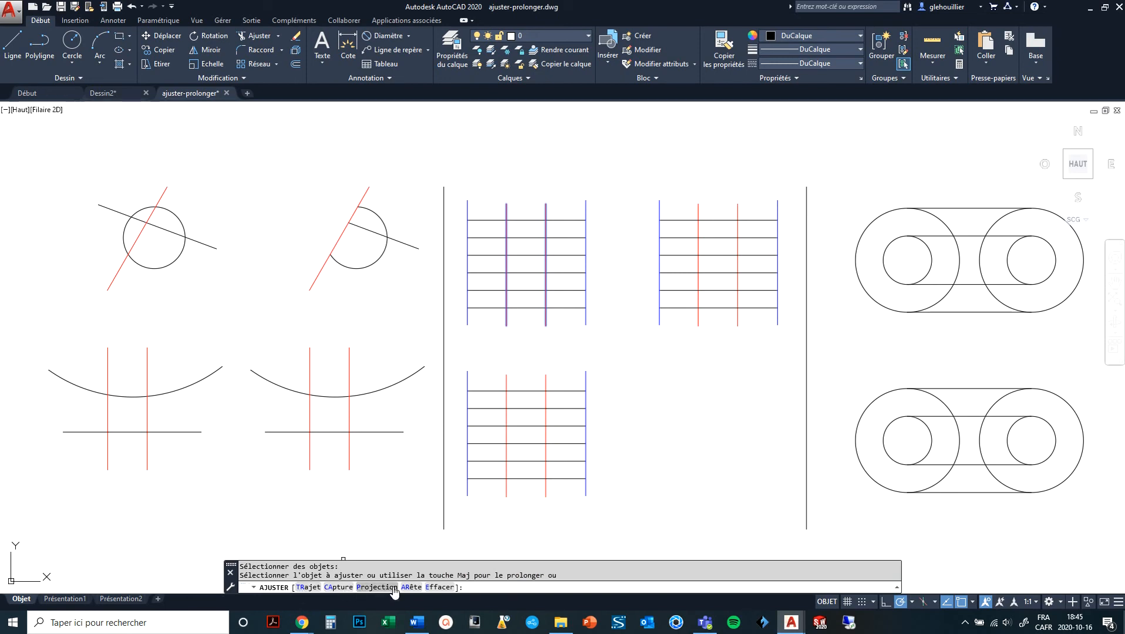
left_click(530, 182)
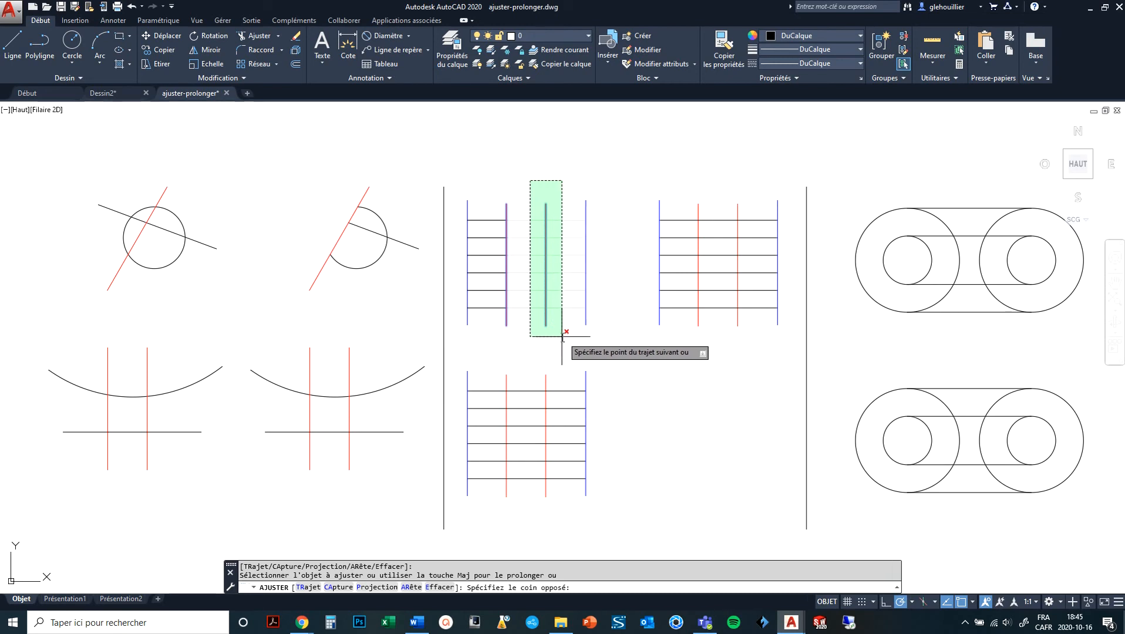
left_click(518, 339)
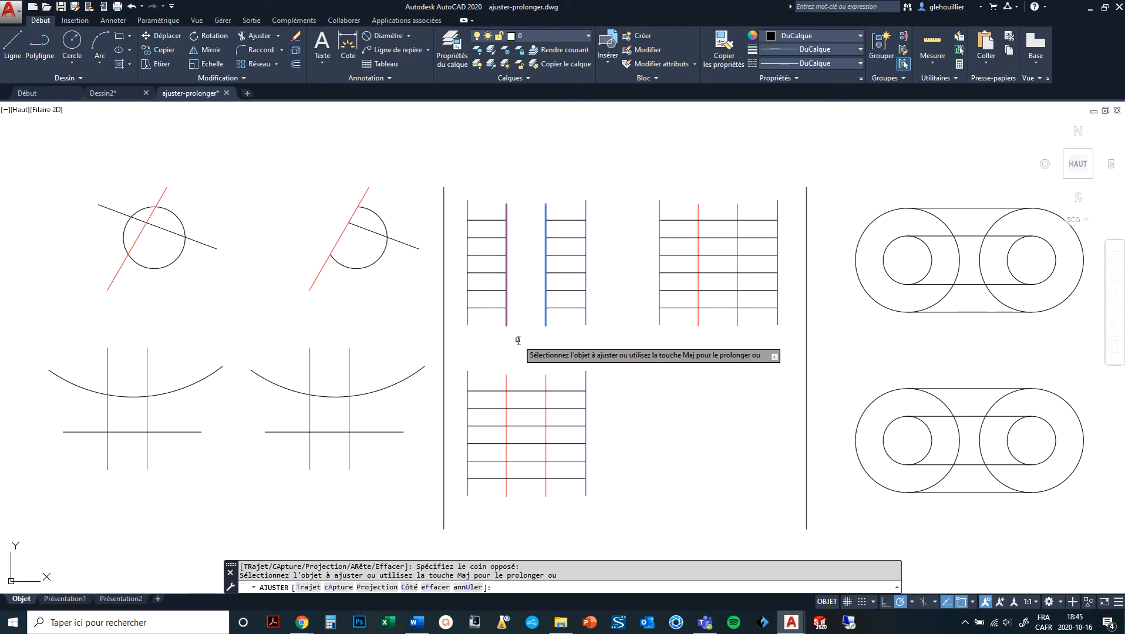
key("Return")
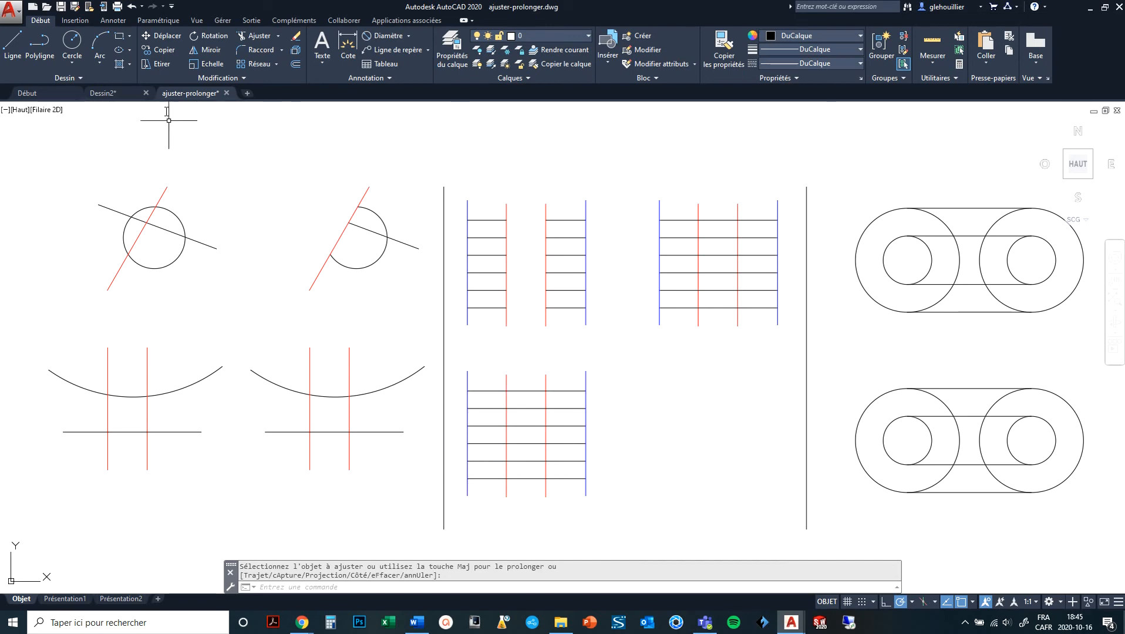
Trim the arc and horizontal line between the two red verticals in the second arc figure, using both red lines as cutting edges
left_click(254, 35)
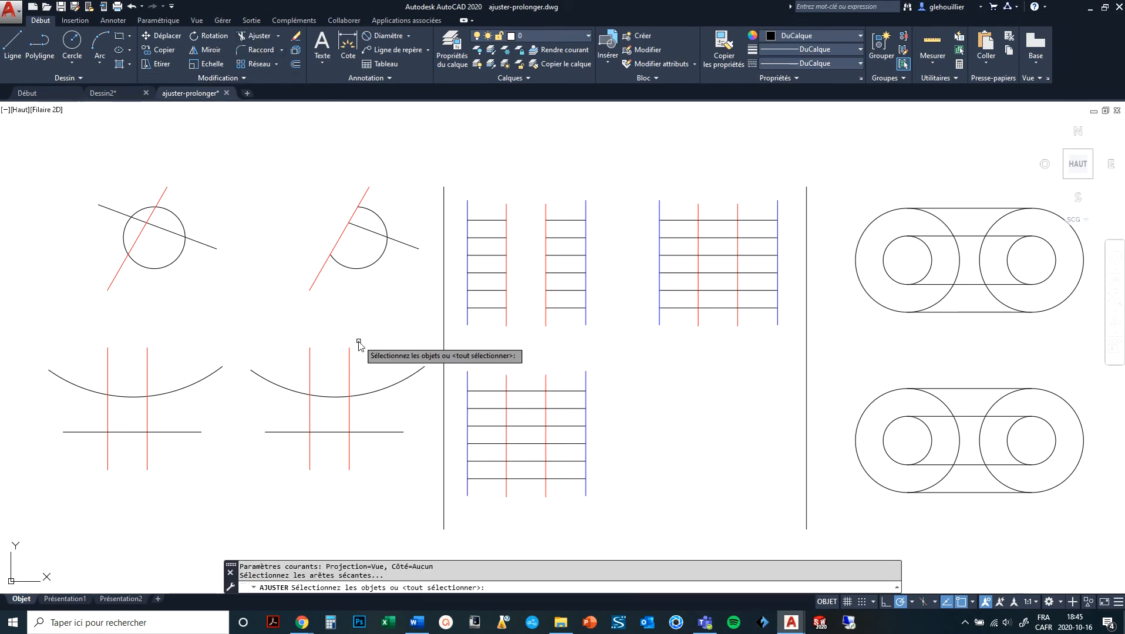
left_click(349, 352)
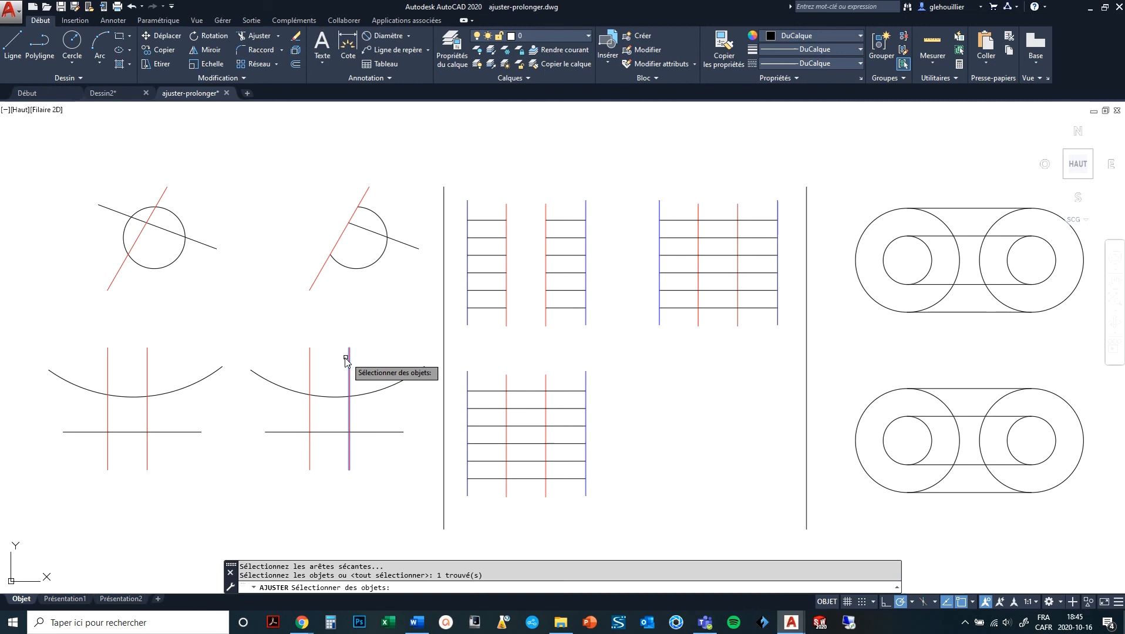
left_click(310, 361)
key("Return")
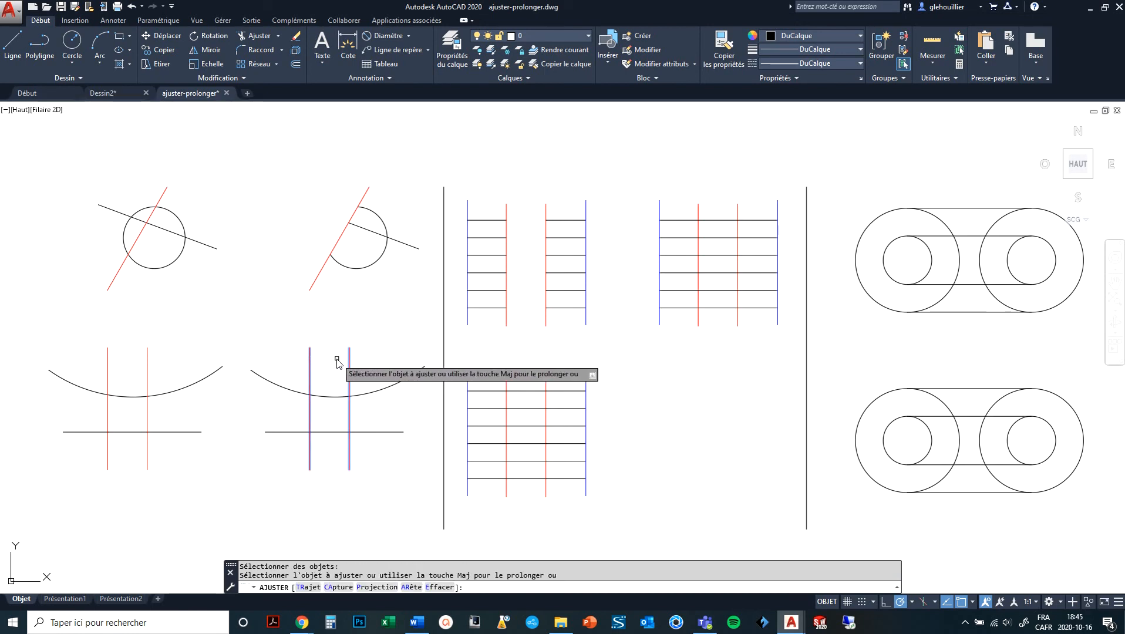
left_click(336, 362)
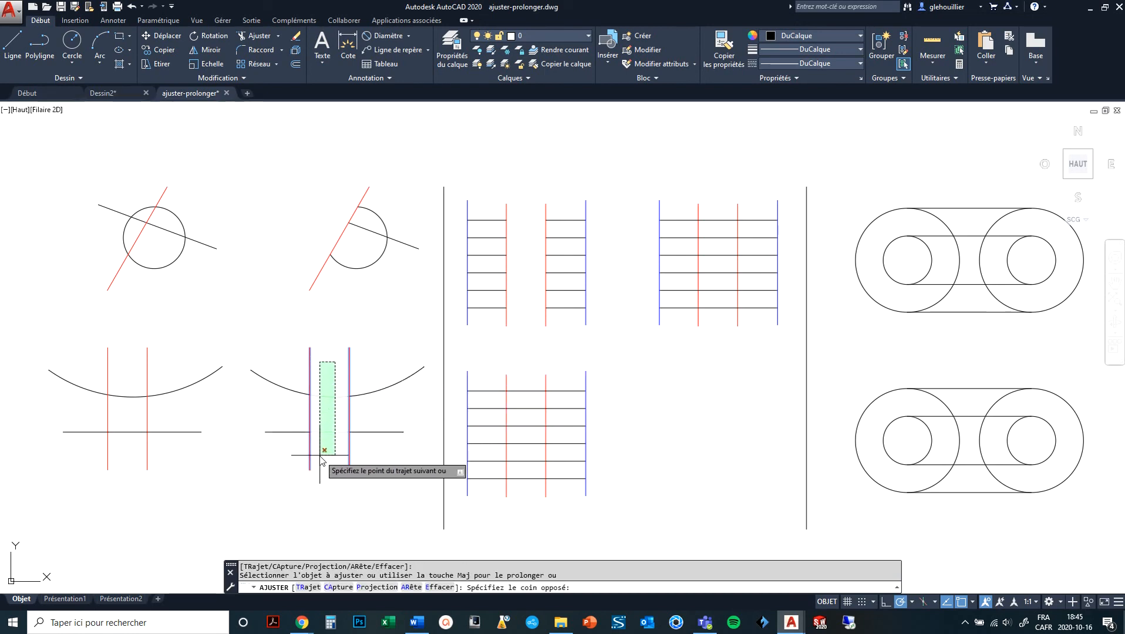
left_click(321, 457)
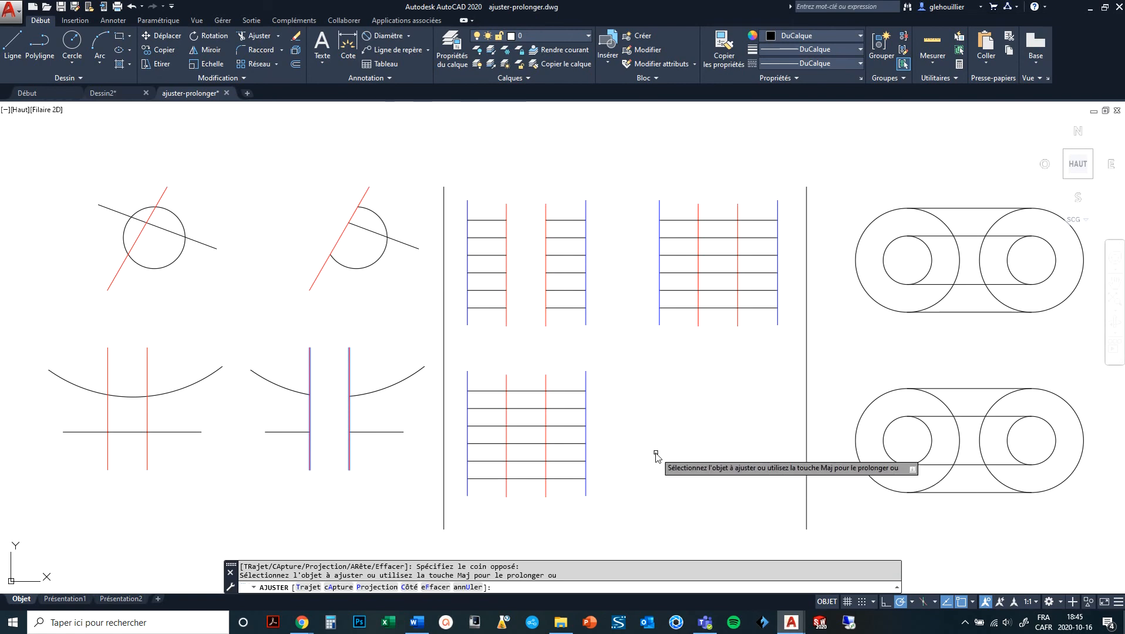
middle_click_drag(653, 454, 605, 434)
left_click(607, 430)
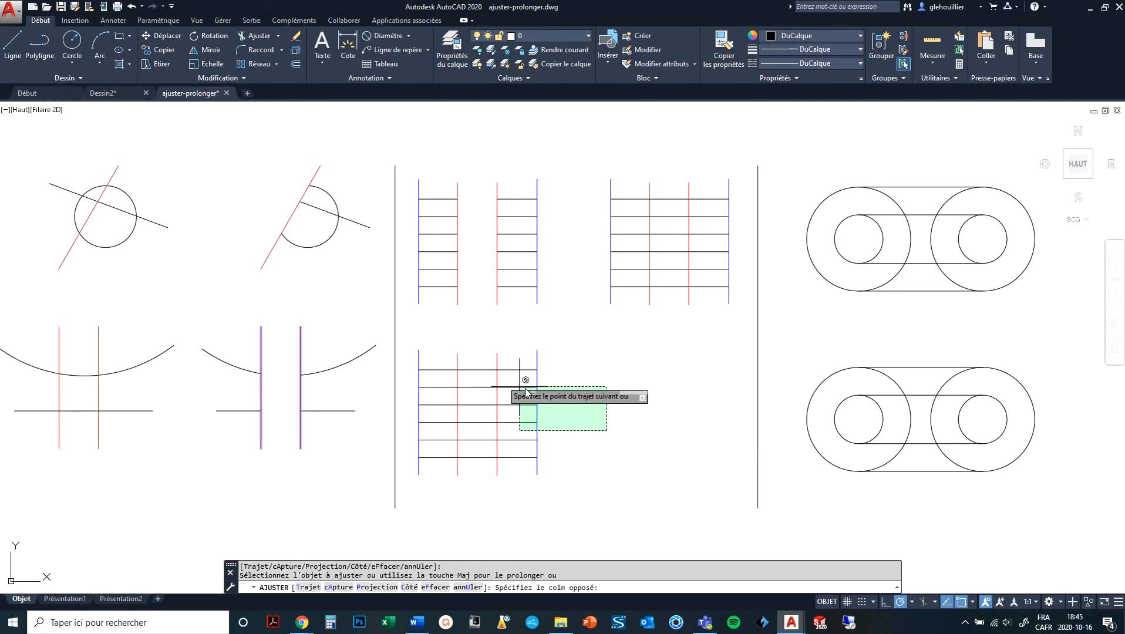
key("Escape")
key("Escape")
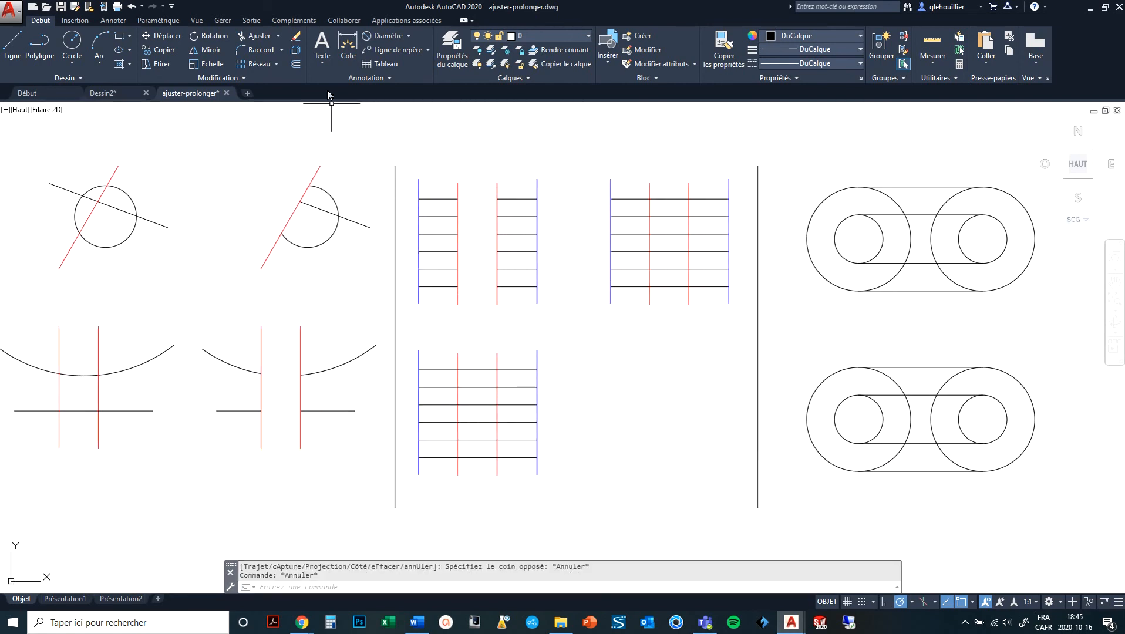
Trim the inner arcs of the upper four-circle figure into two nested slot outlines, using all objects as cutting edges
left_click(256, 37)
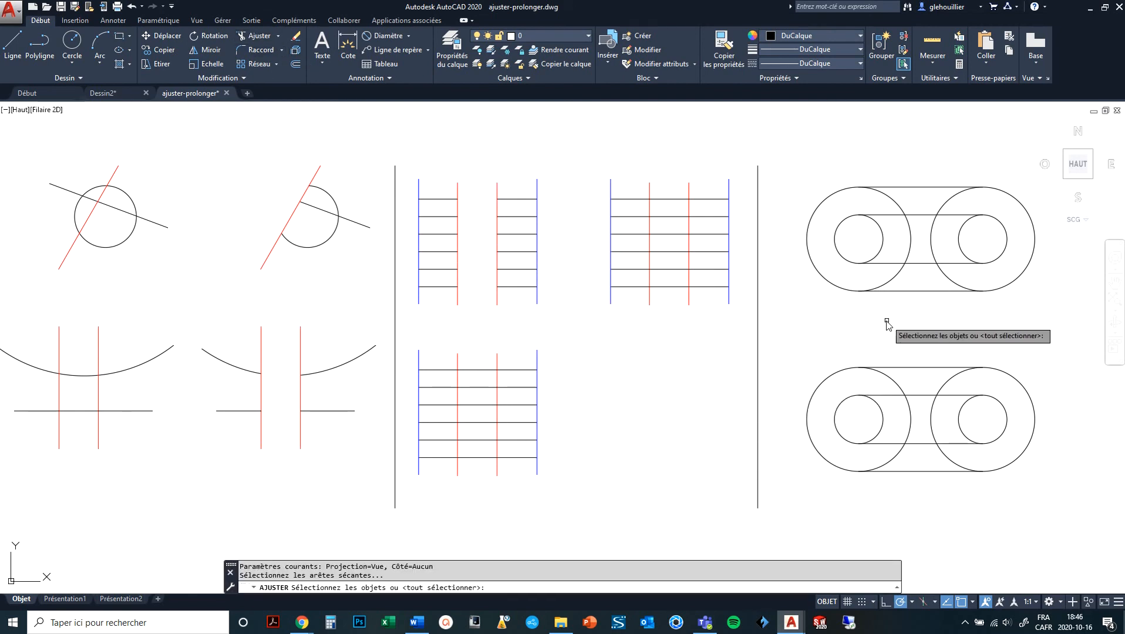
key("Return")
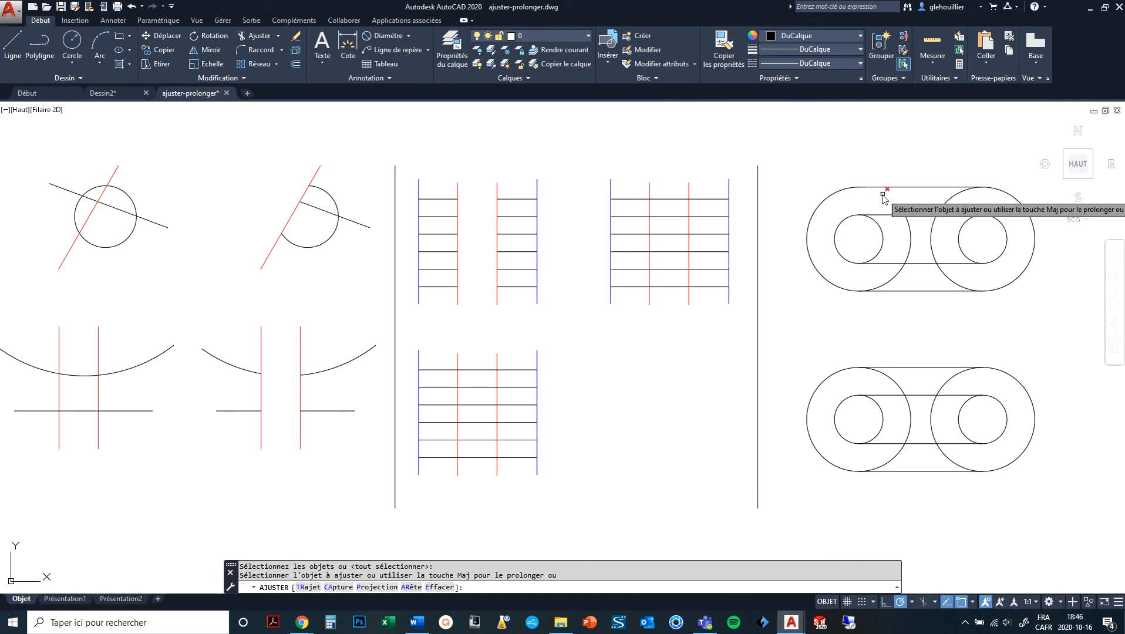
left_click(908, 251)
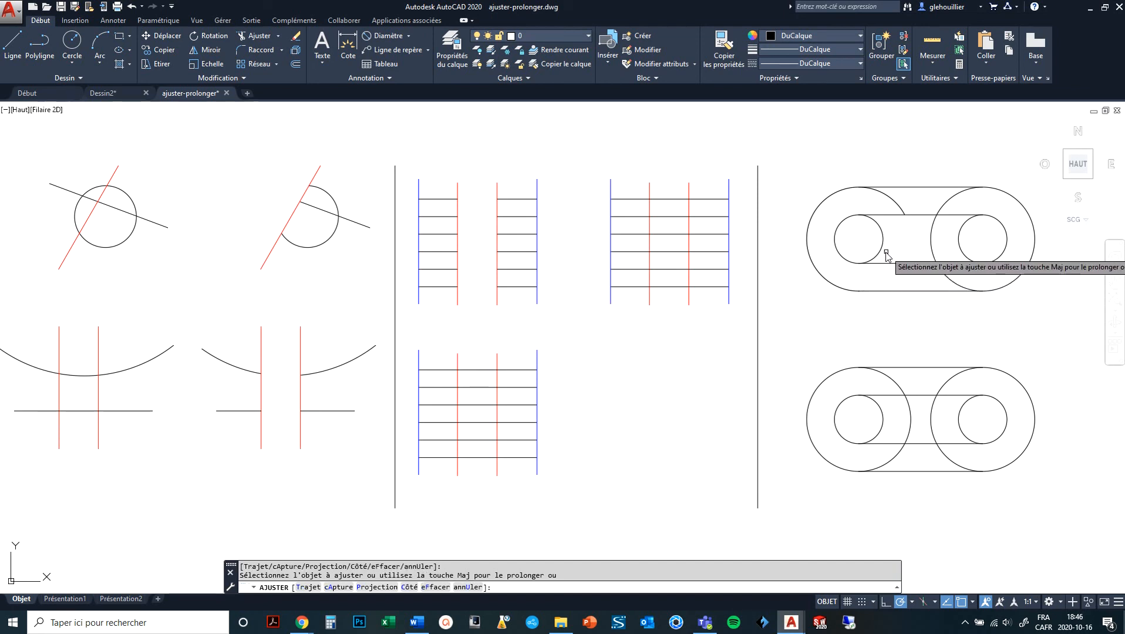
left_click(882, 248)
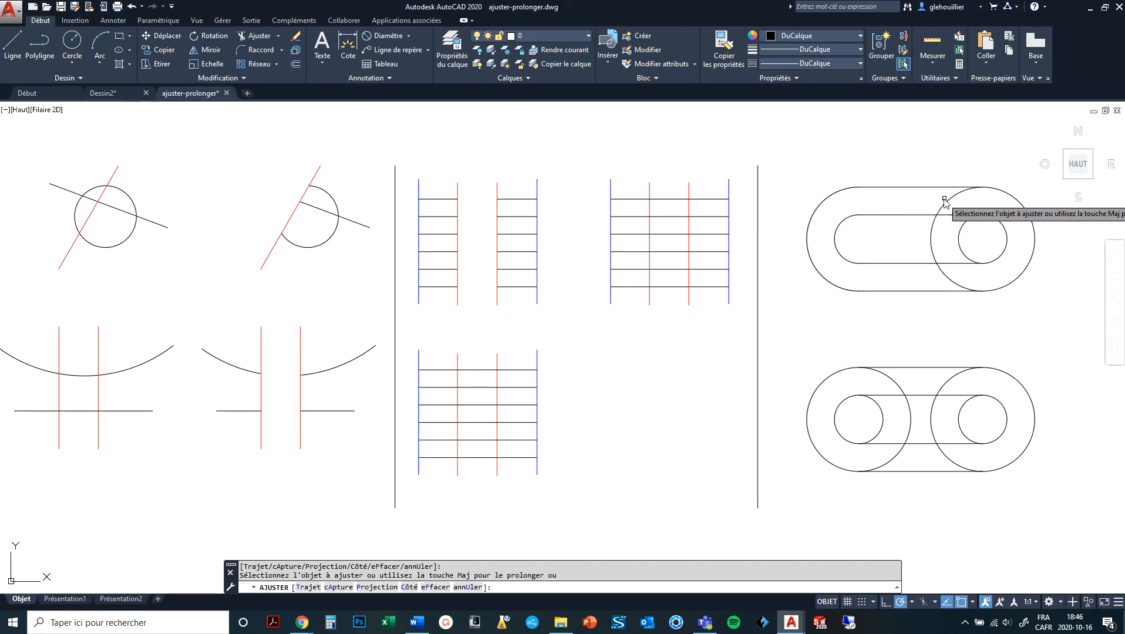
left_click(937, 241)
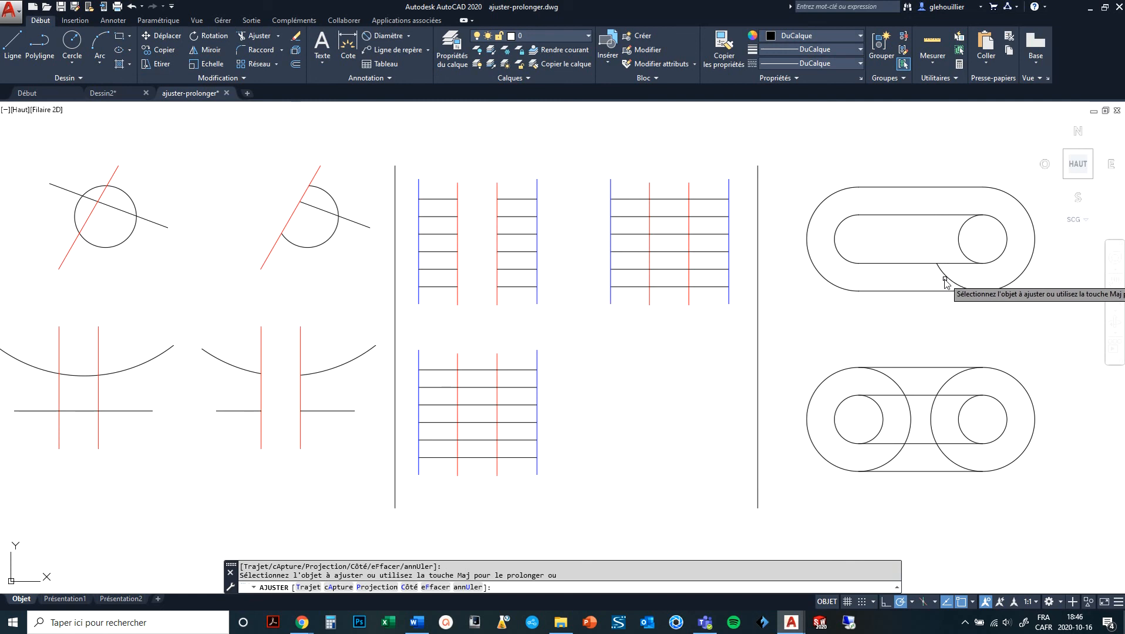
left_click(946, 274)
left_click(963, 246)
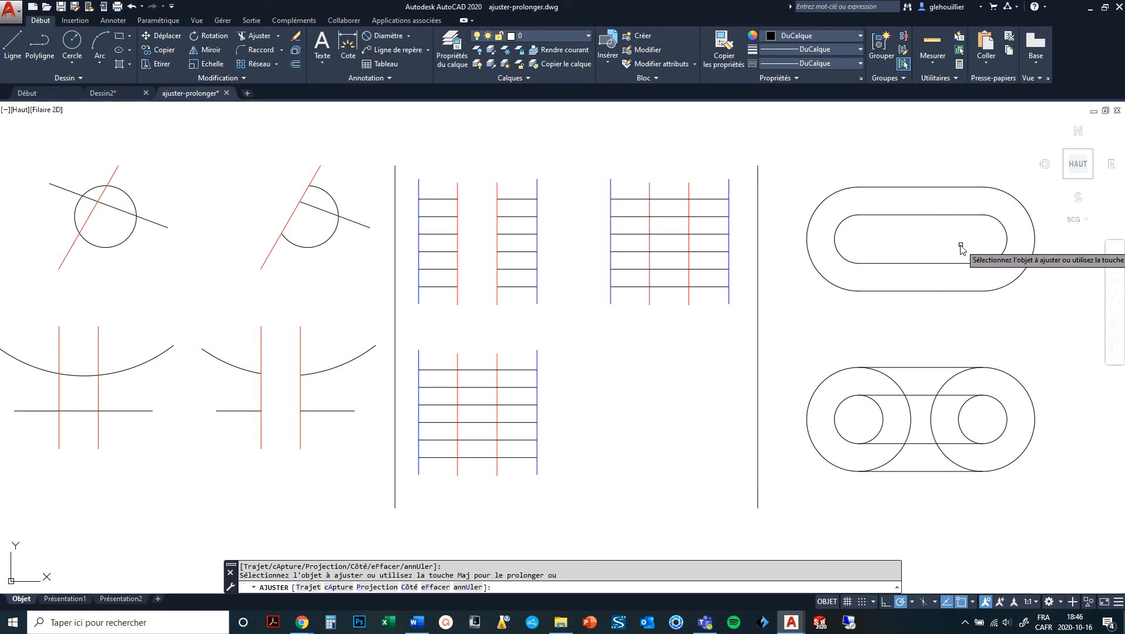
key("Return")
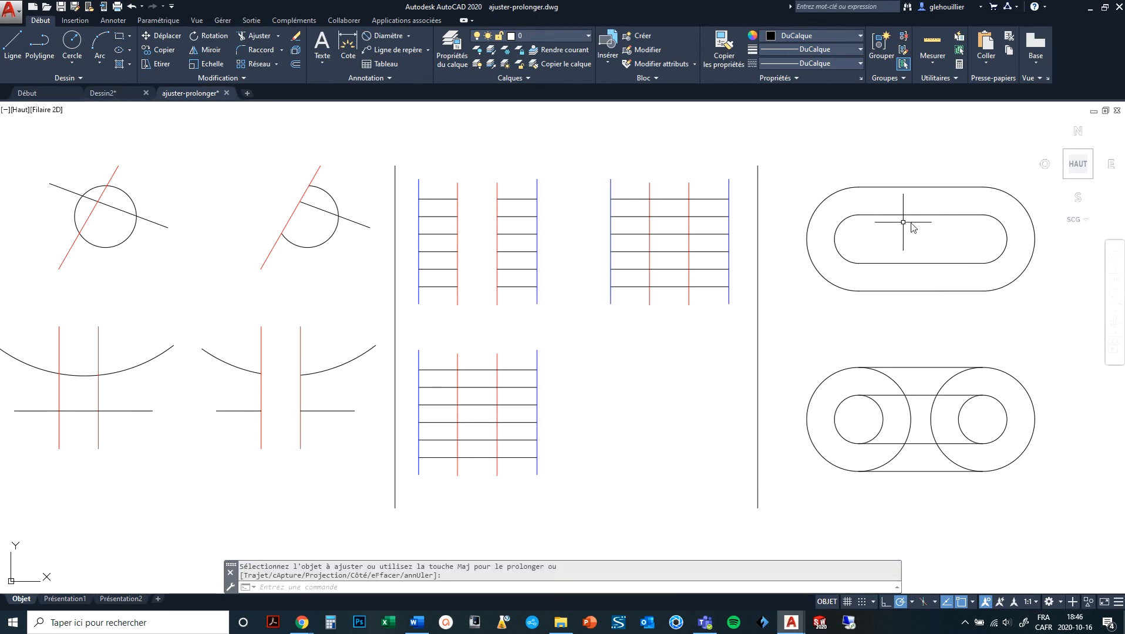
Trim the horizontal lines between the red verticals of the upper-right ladder, using all objects as cutting edges
mouse_move(895, 287)
middle_mouse_down()
mouse_move(836, 291)
mouse_move(836, 274)
middle_mouse_up()
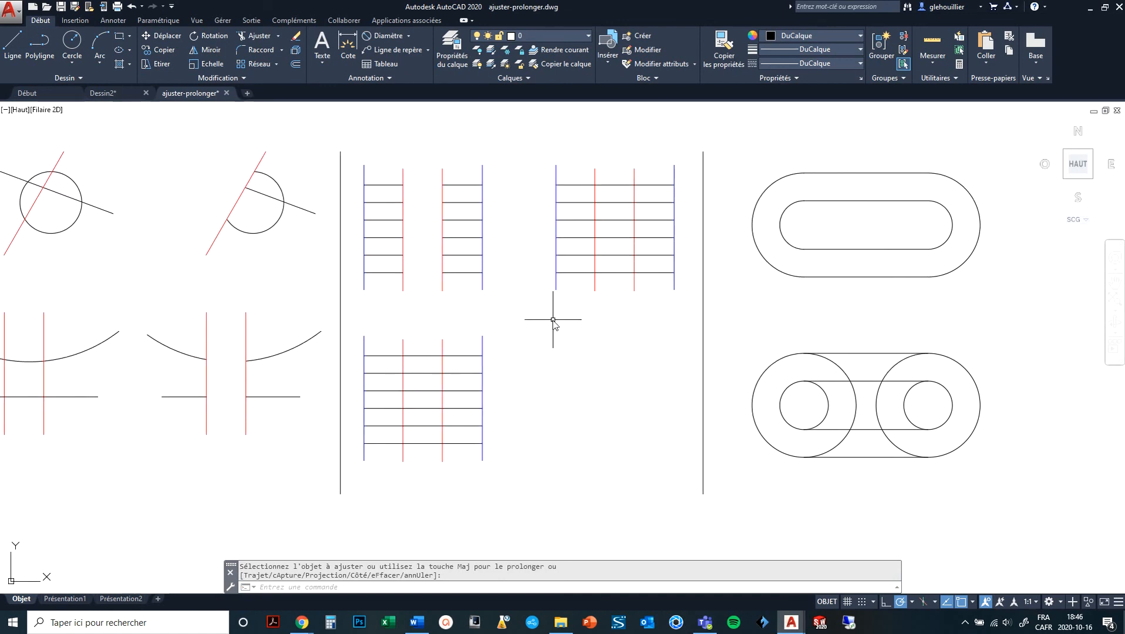
key("Return")
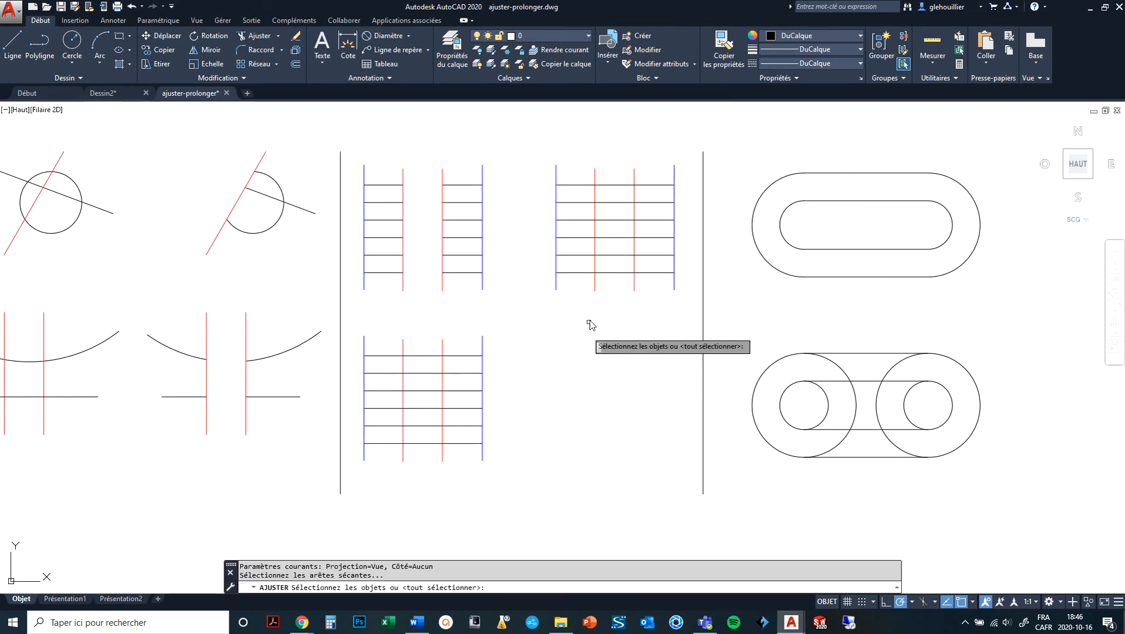
key("Return")
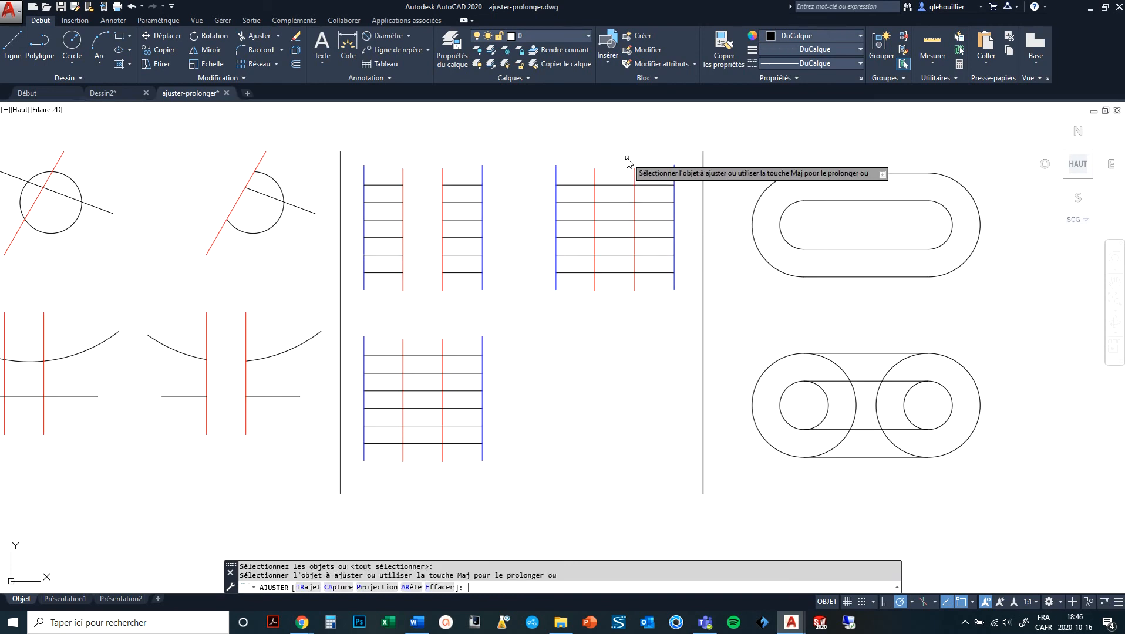
left_click(623, 144)
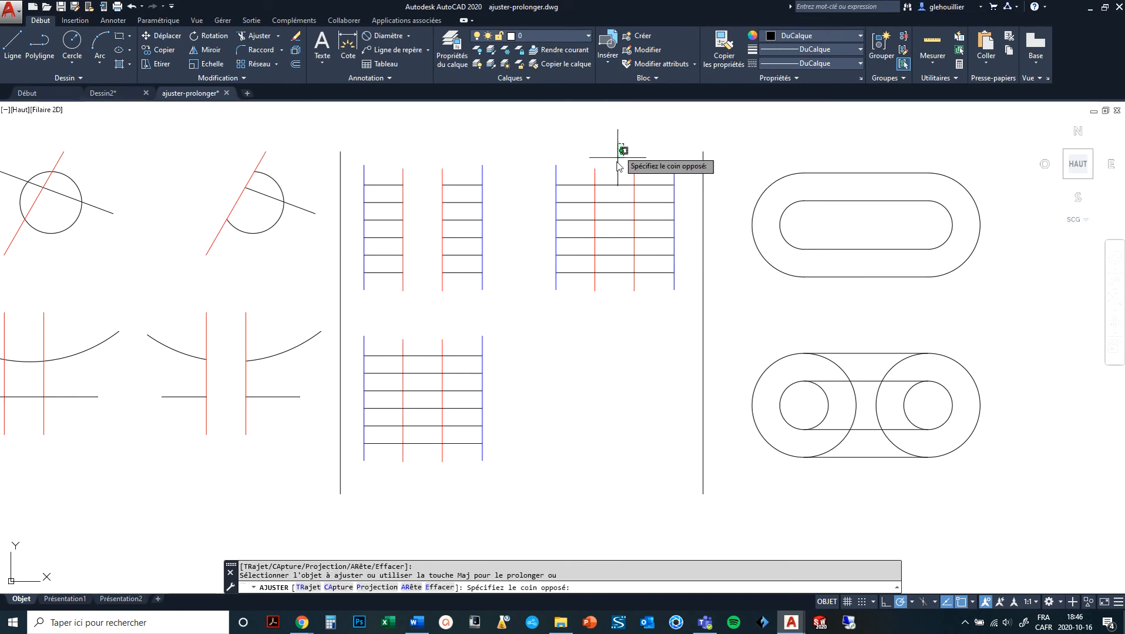
left_click(611, 292)
key("Escape")
key("Escape")
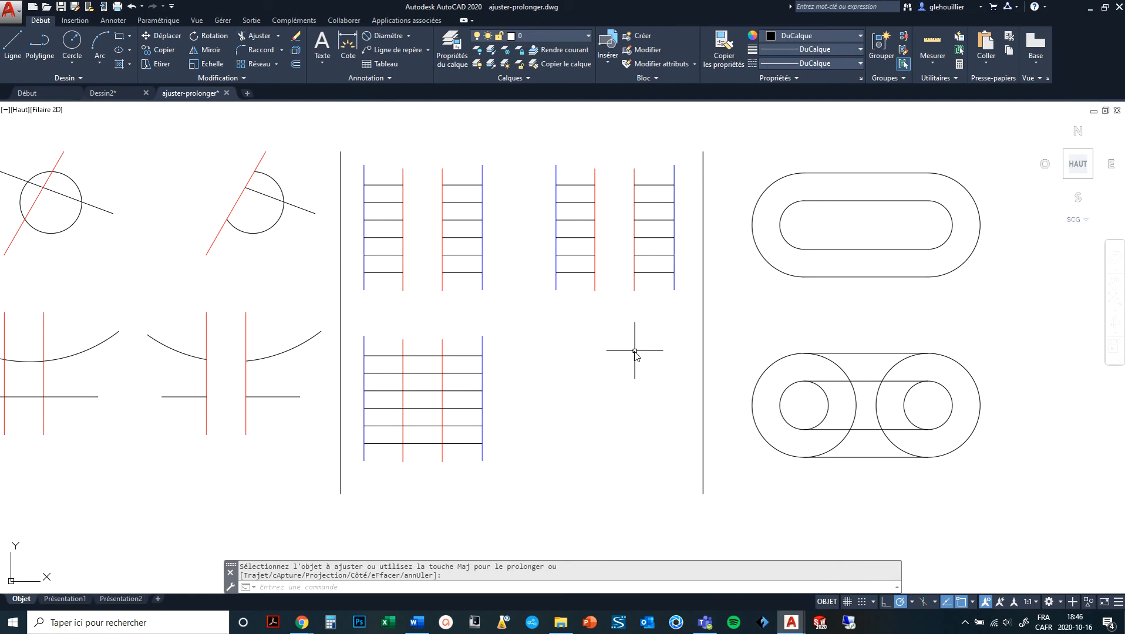
mouse_move(630, 357)
middle_mouse_down()
mouse_move(723, 381)
mouse_move(792, 381)
middle_mouse_up()
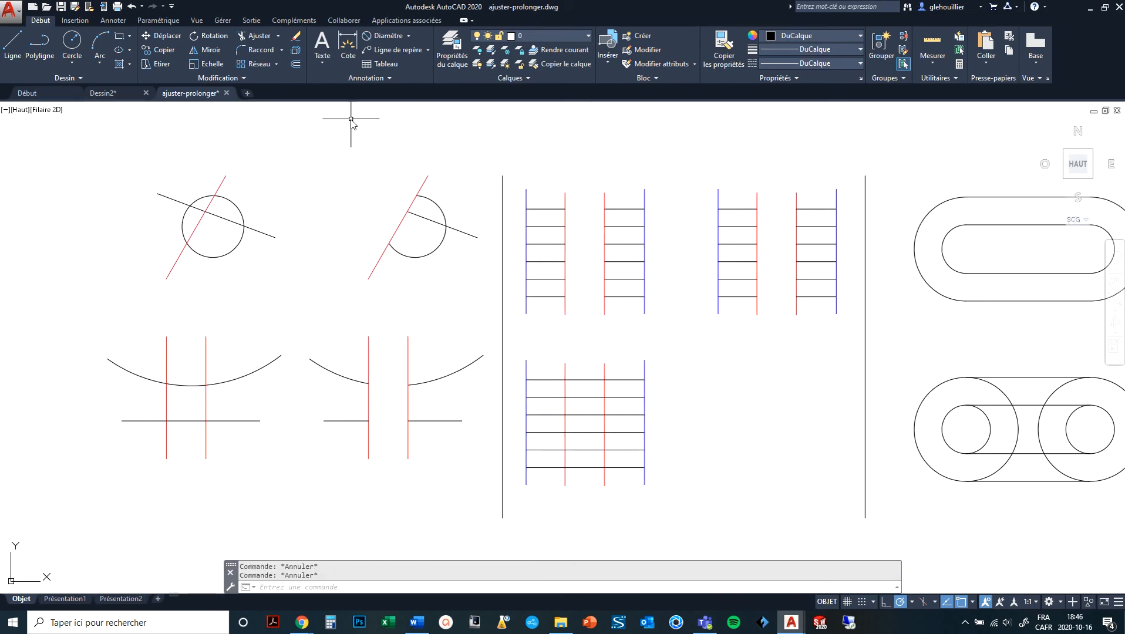
left_click(278, 36)
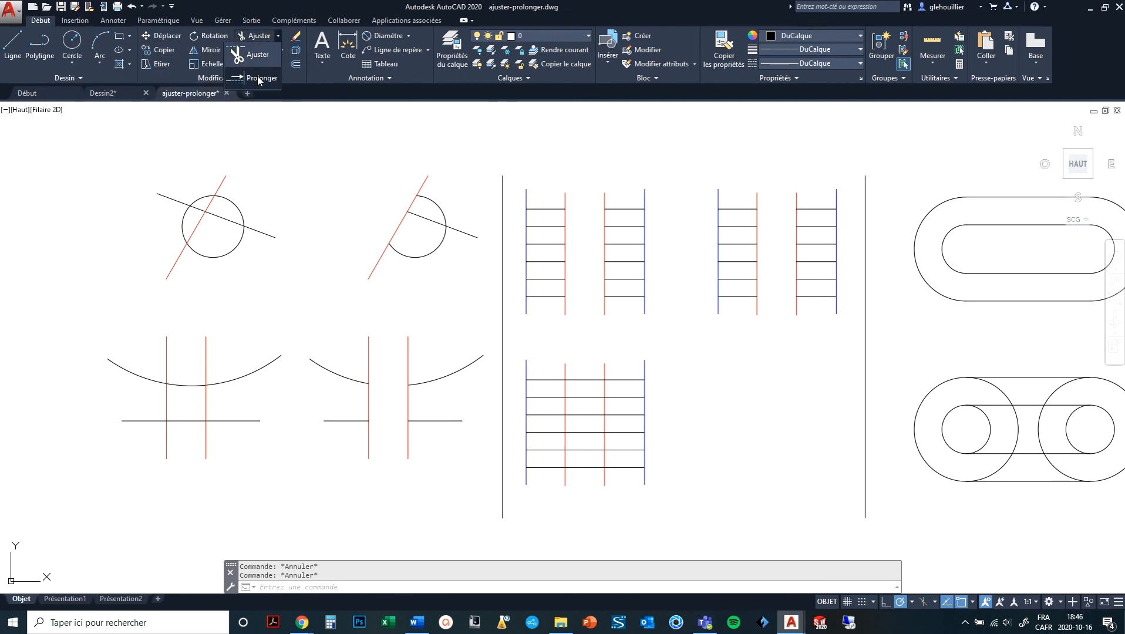
left_click(259, 78)
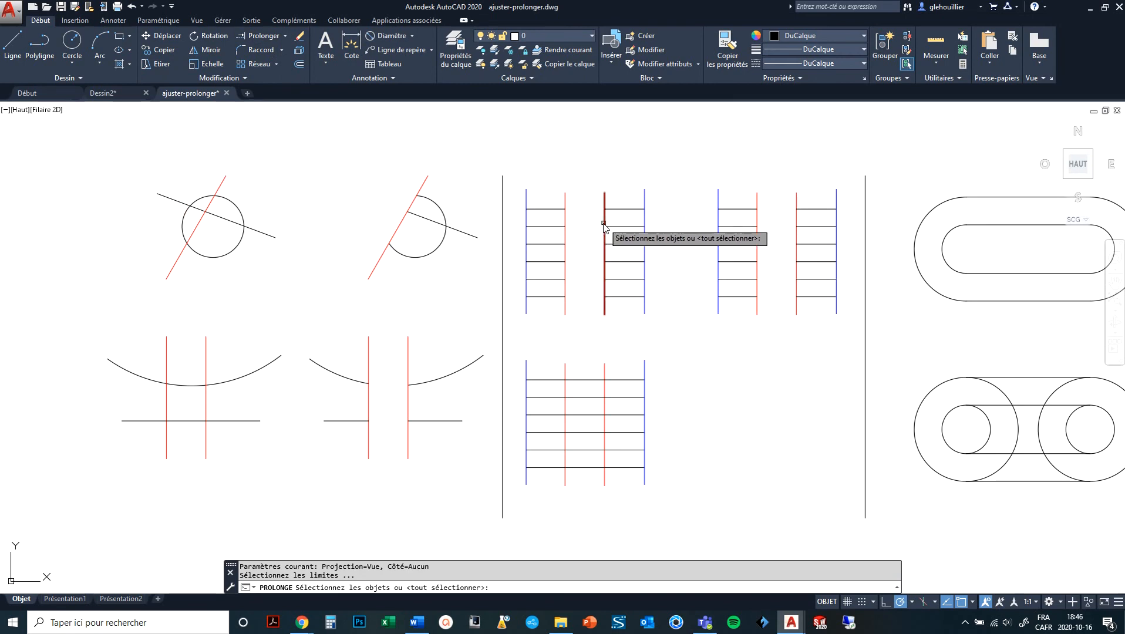
left_click(624, 168)
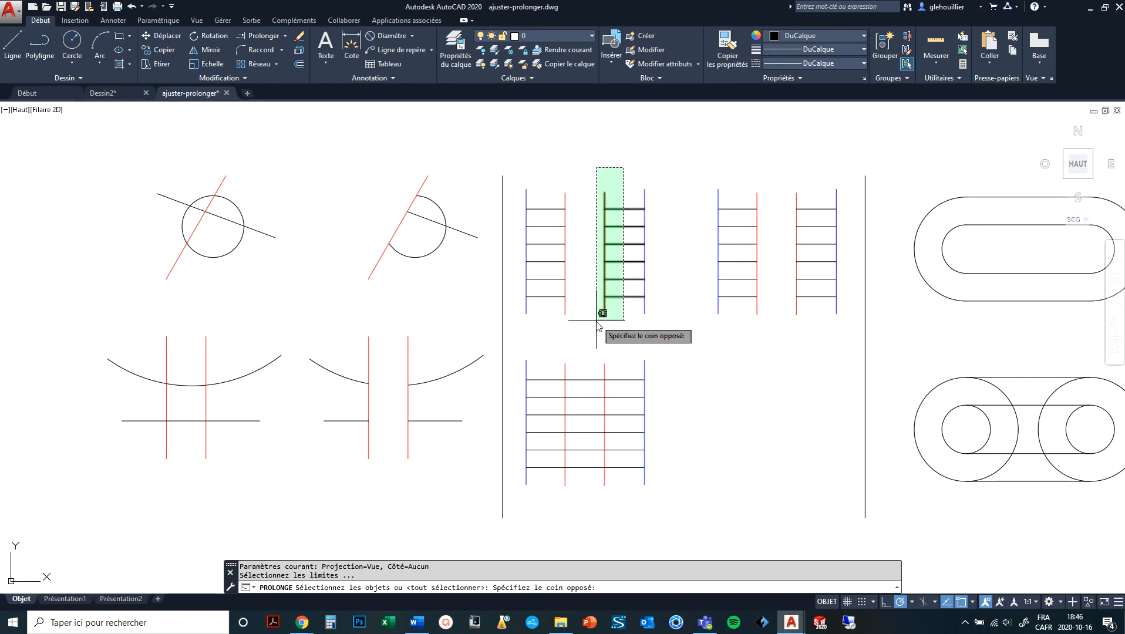
left_click(566, 332)
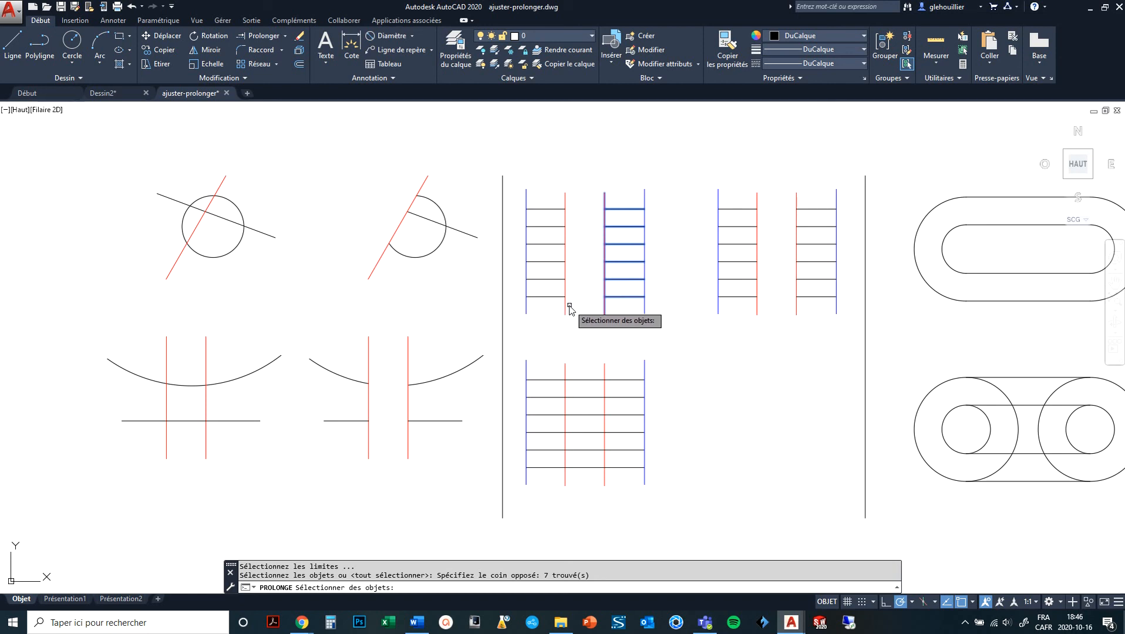
left_click(602, 312)
key("Escape")
key("Escape")
key("Escape")
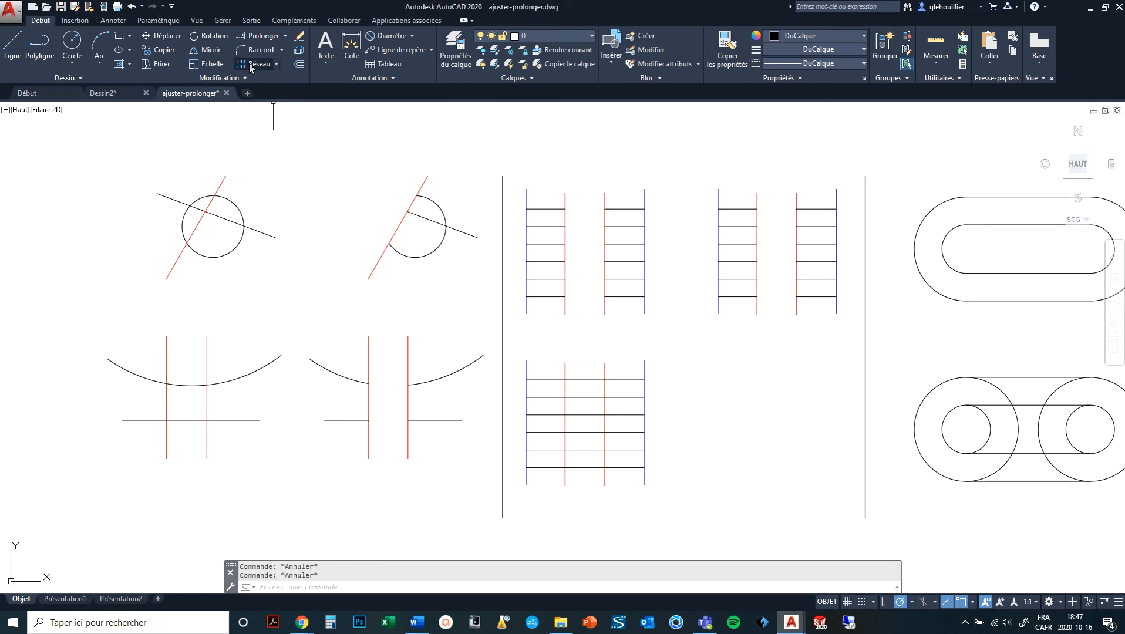
Try deleting the right-hand horizontal lines and both red verticals of the upper-left ladder, and undo the deletions
left_click(626, 170)
left_click(595, 332)
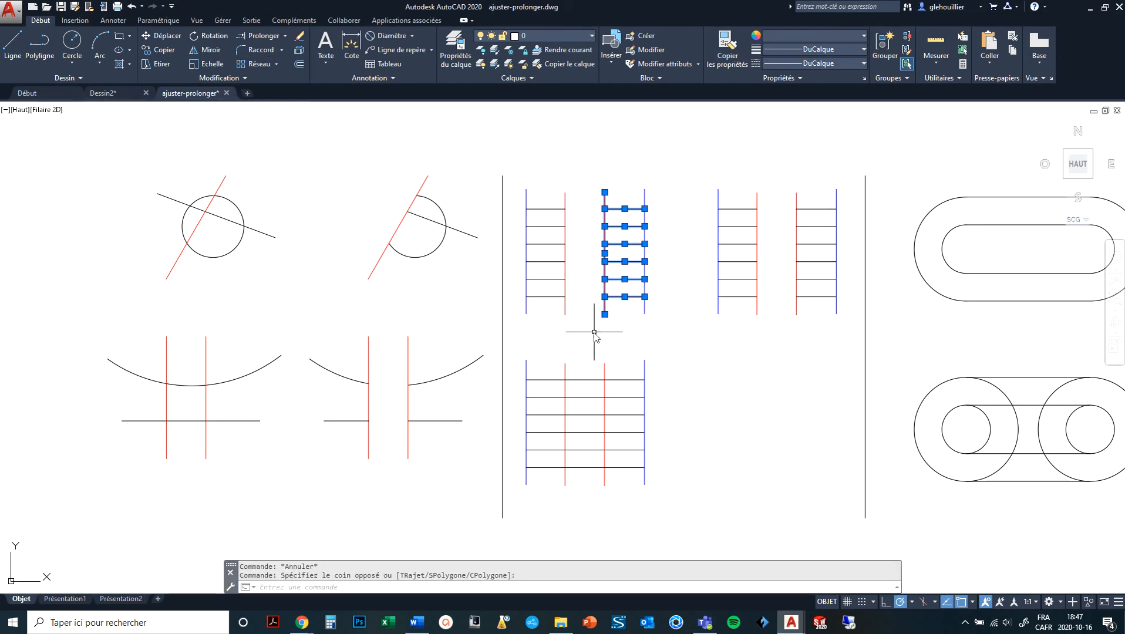
key("Delete")
left_click(565, 199)
key("Delete")
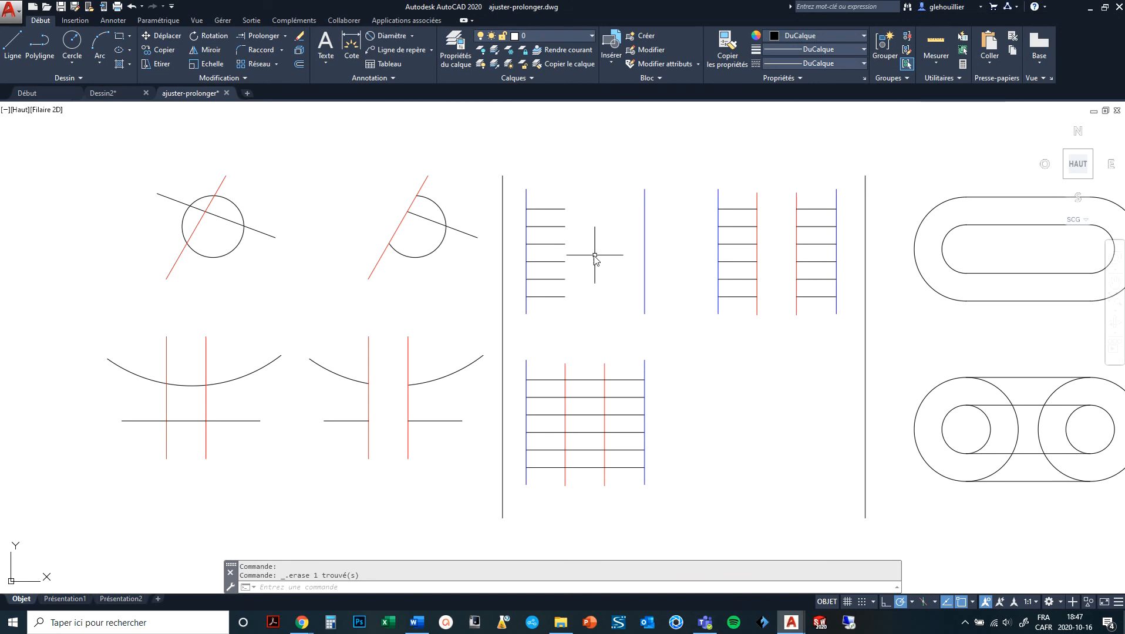
left_click(673, 239)
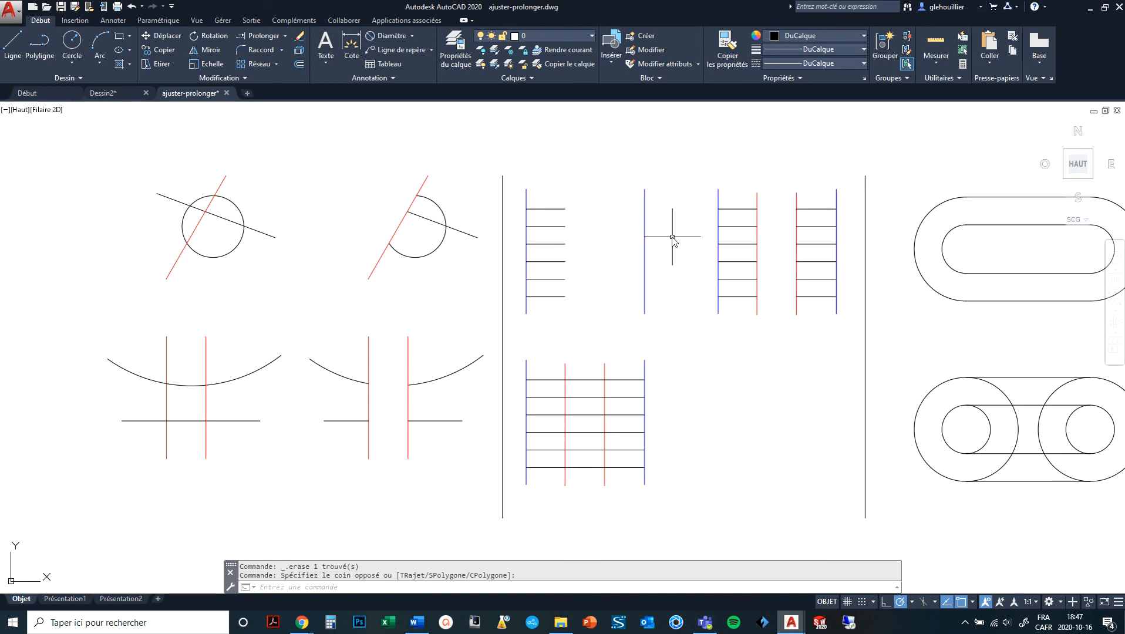
key("Escape")
key("ctrl+z")
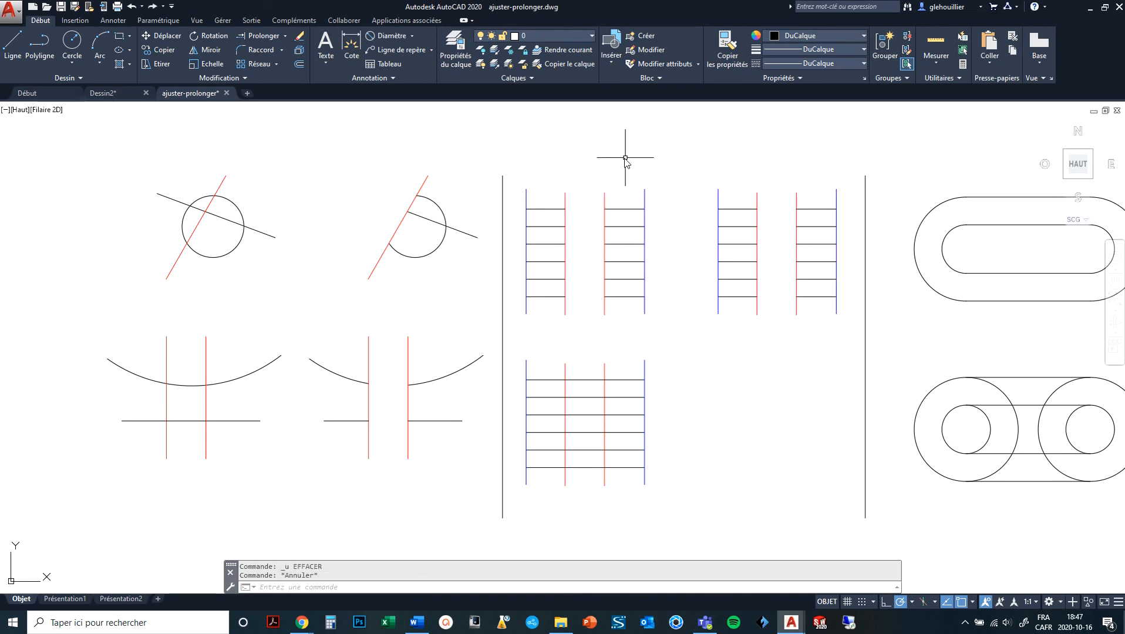
Delete the six short horizontal lines between the right red and right blue verticals of the upper-left ladder
left_click(629, 168)
left_click(619, 318)
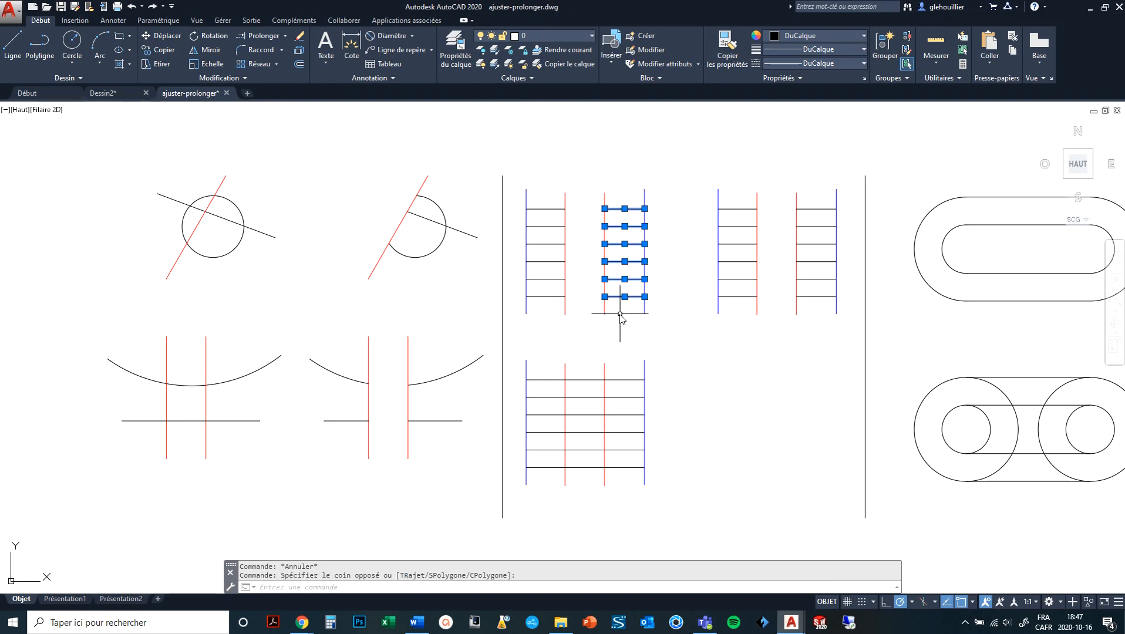
key("Delete")
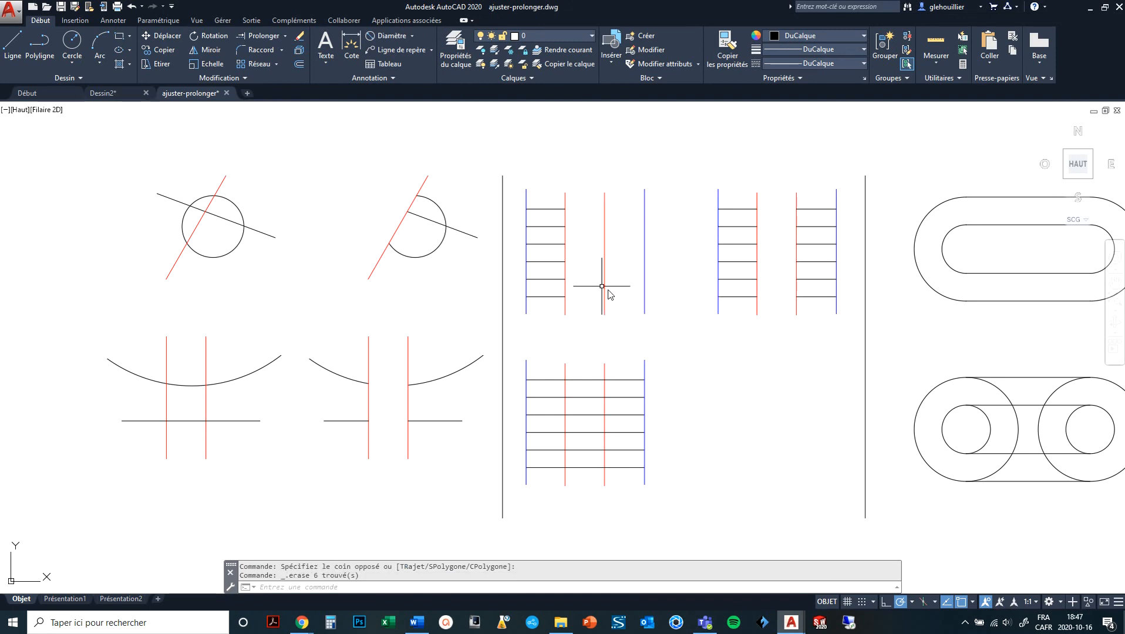
Extend the six remaining horizontal lines of the upper-left ladder to its right blue vertical, using that line as the boundary
left_click(262, 38)
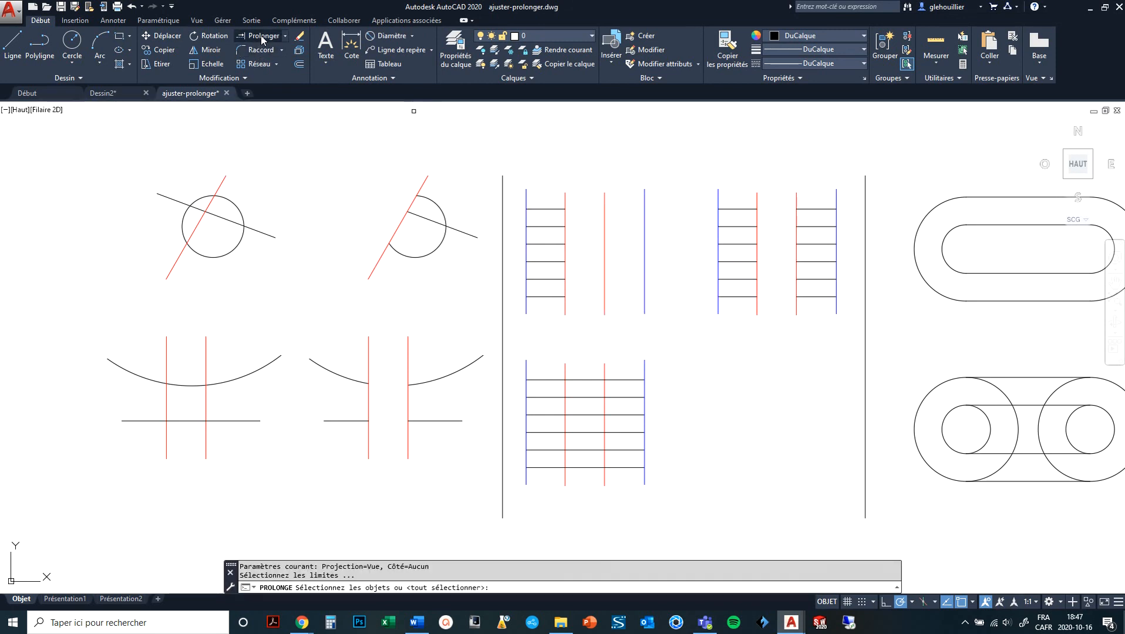
left_click(644, 199)
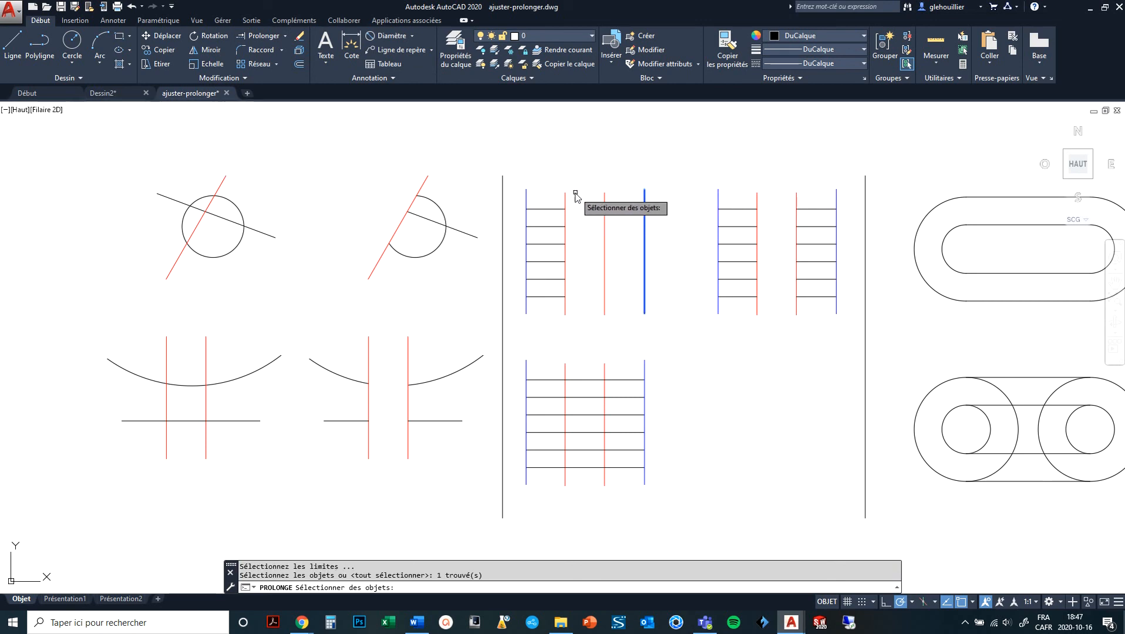
key("Return")
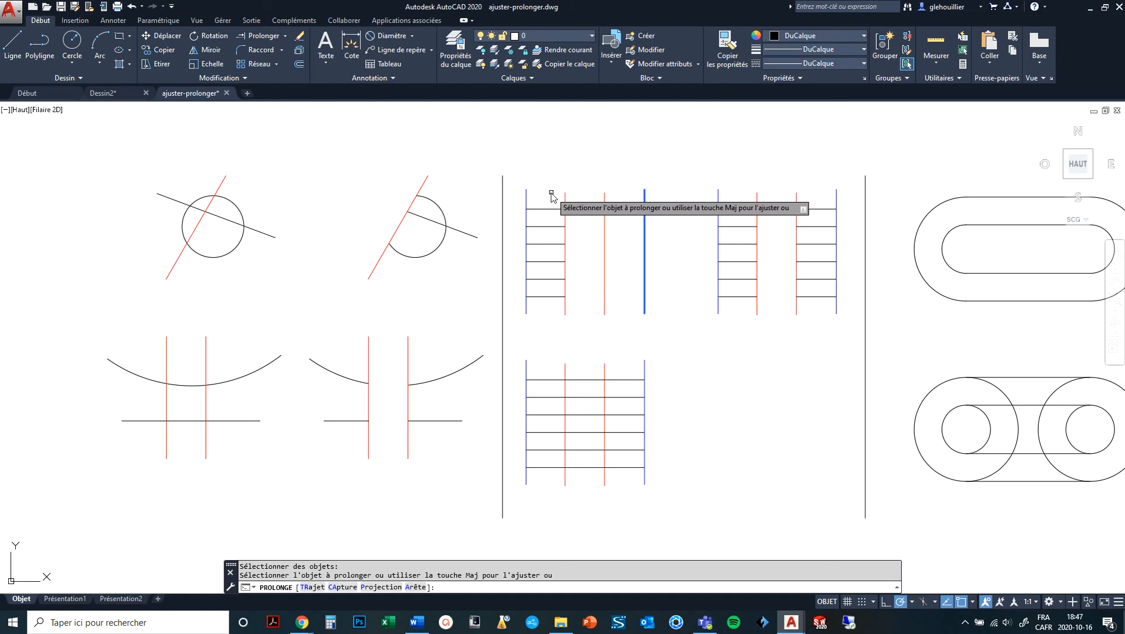
left_click(557, 209)
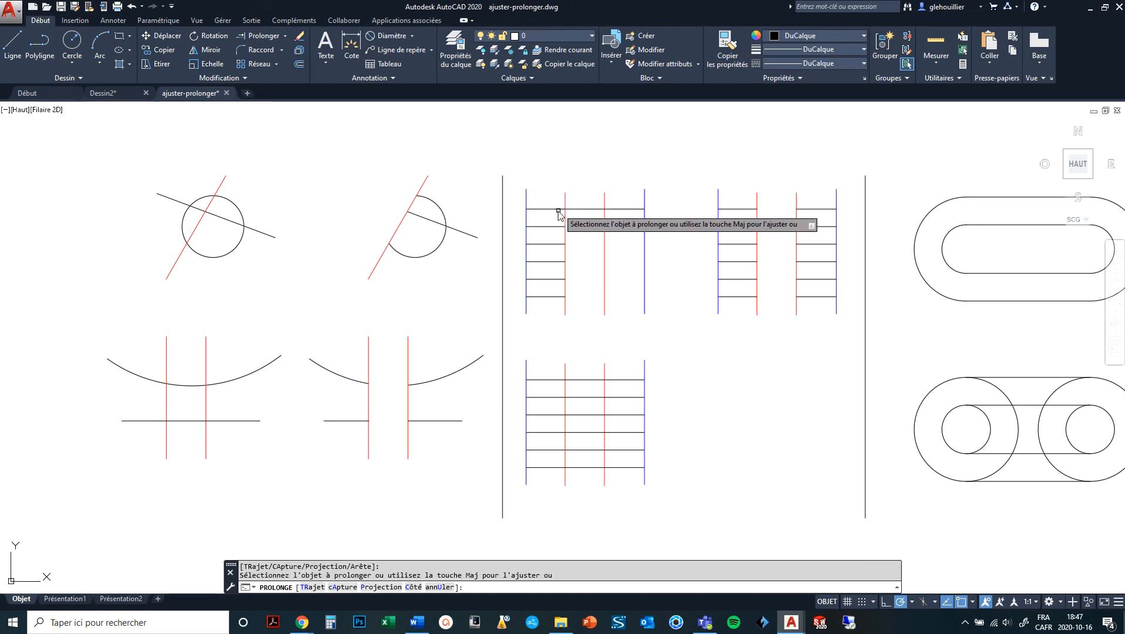
left_click(557, 226)
left_click(559, 237)
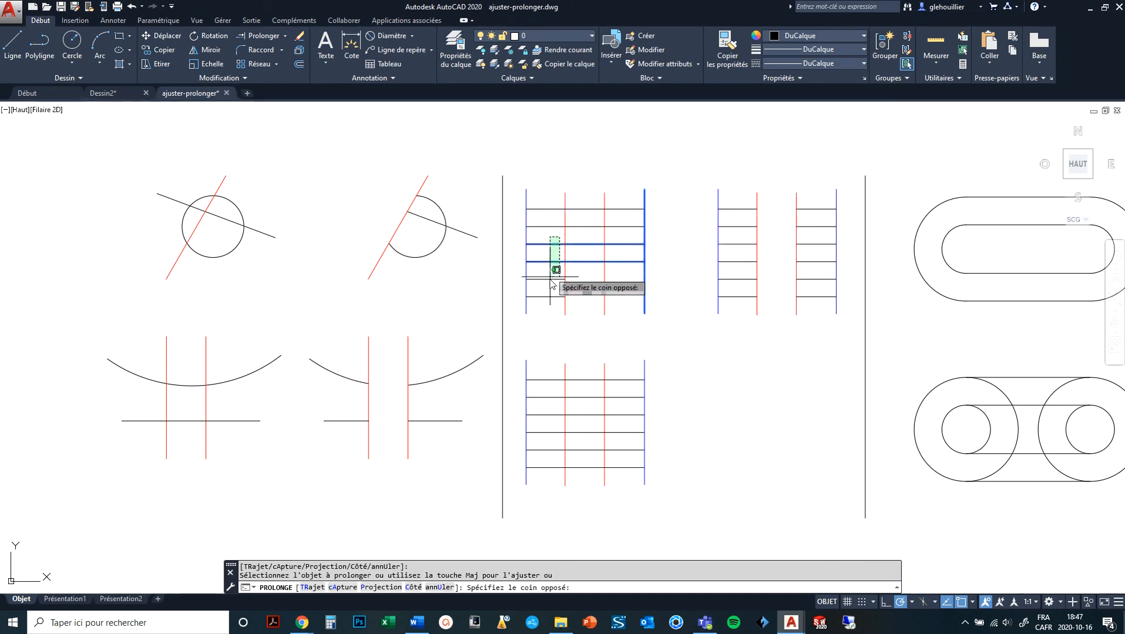
left_click(545, 317)
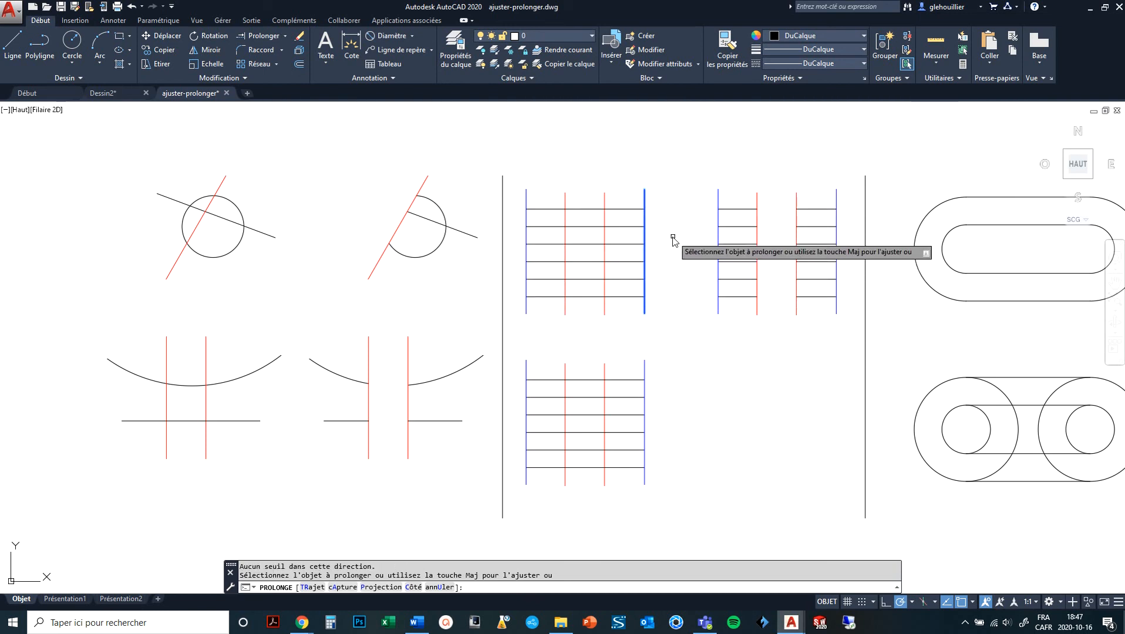
key("Escape")
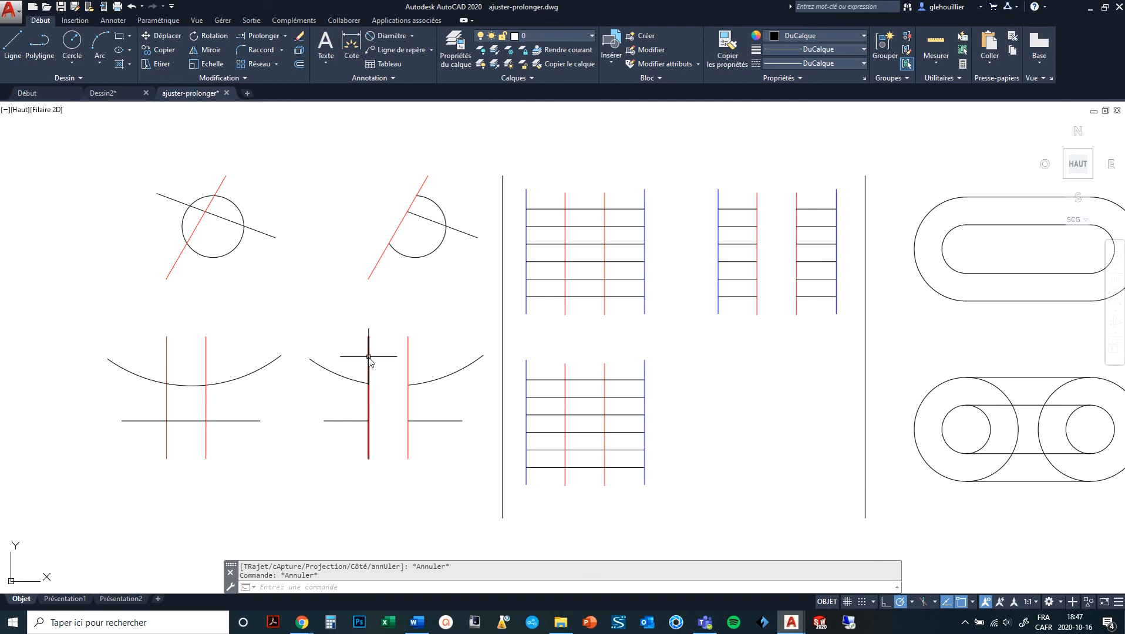
Change the color of the left red vertical in the second arc figure to blue
left_click(369, 357)
key("Escape")
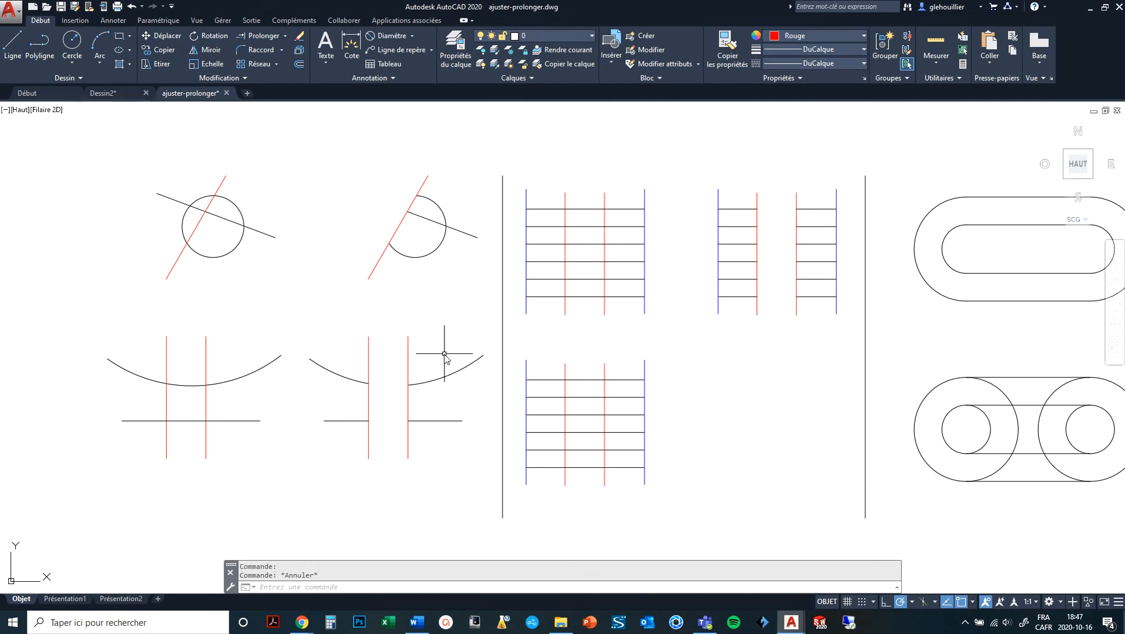
left_click(369, 384)
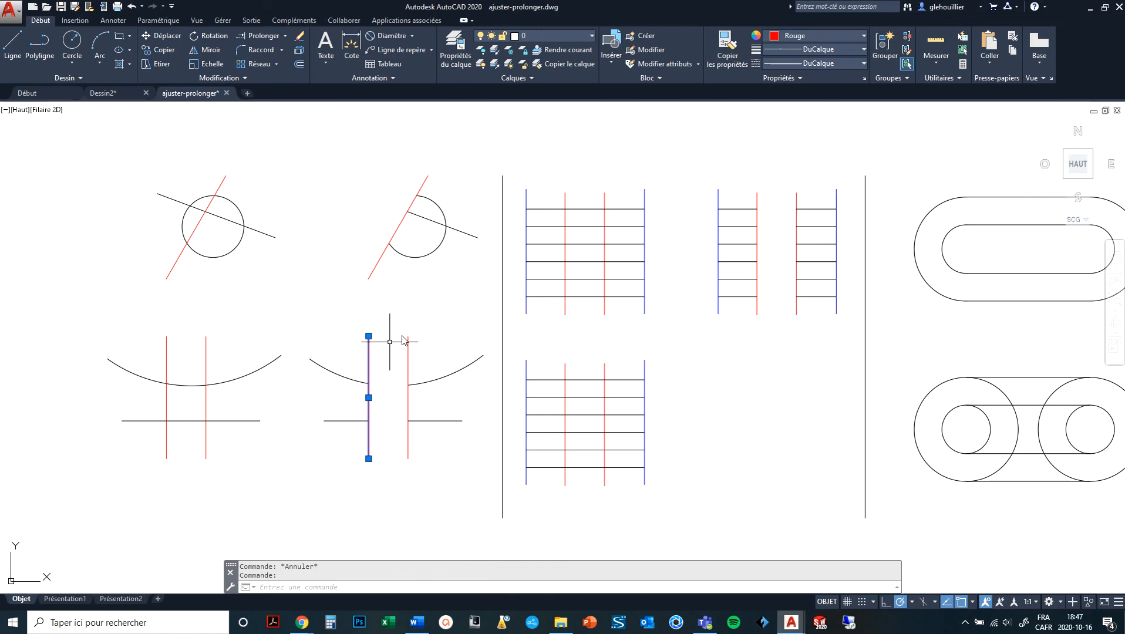
left_click(789, 36)
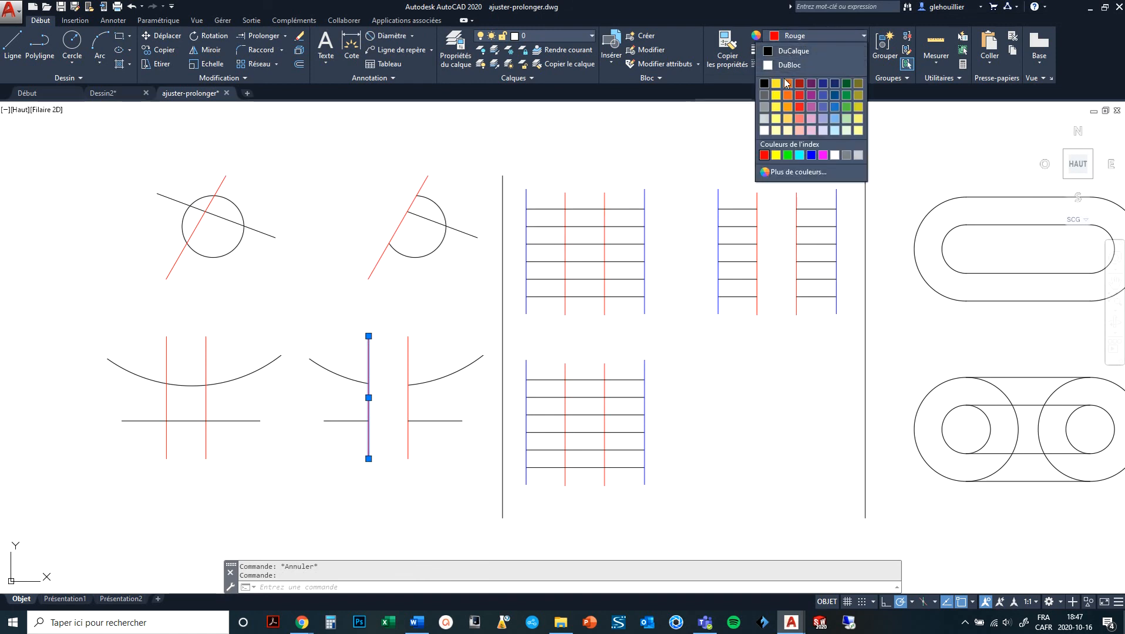
left_click(811, 155)
key("Escape")
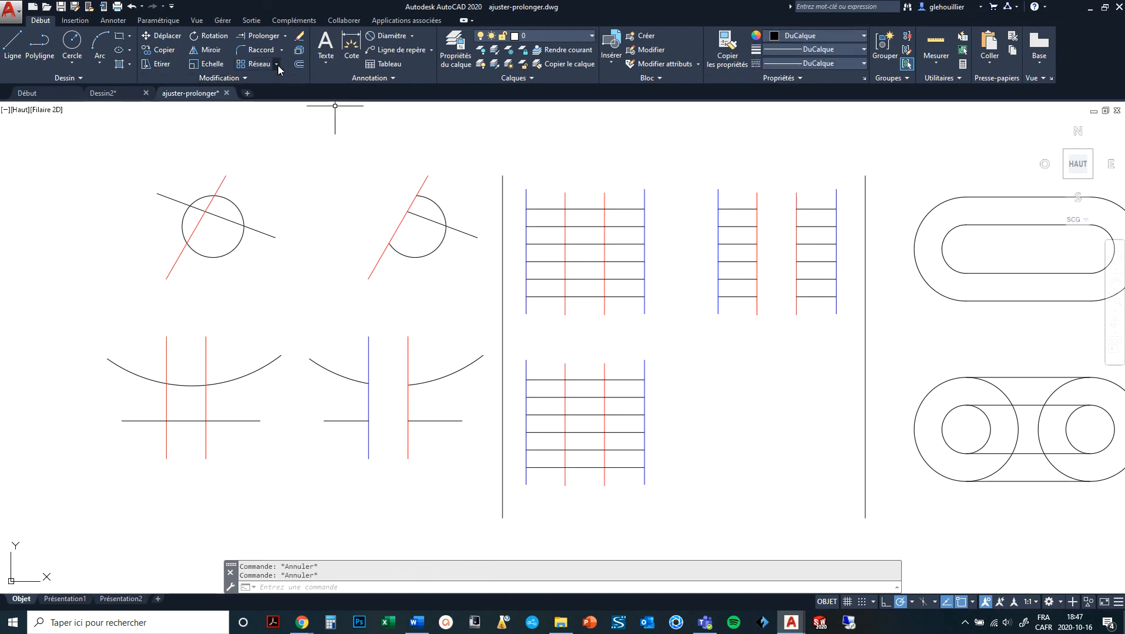
Extend the right arc and right horizontal line of the second arc figure to its blue vertical, using that line as the boundary
left_click(261, 36)
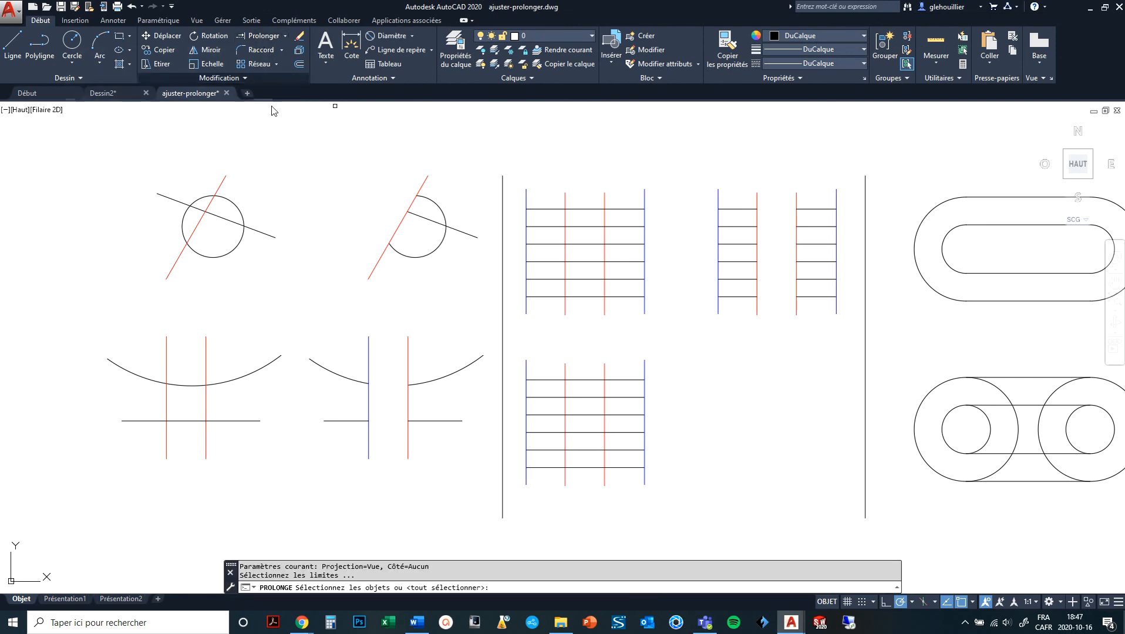
left_click(369, 351)
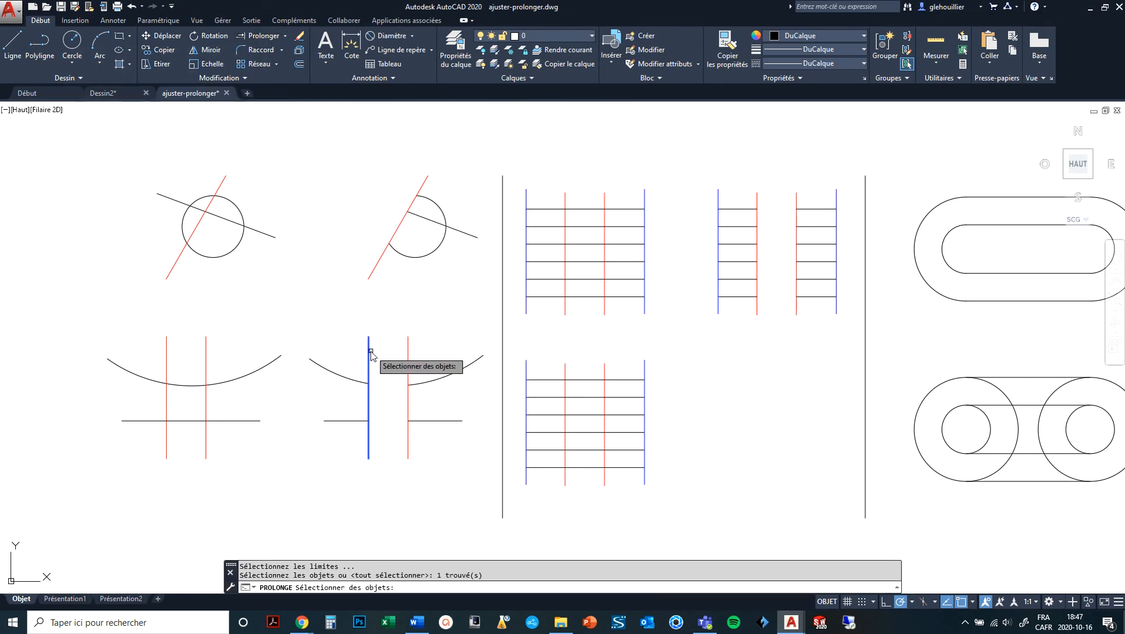
key("Return")
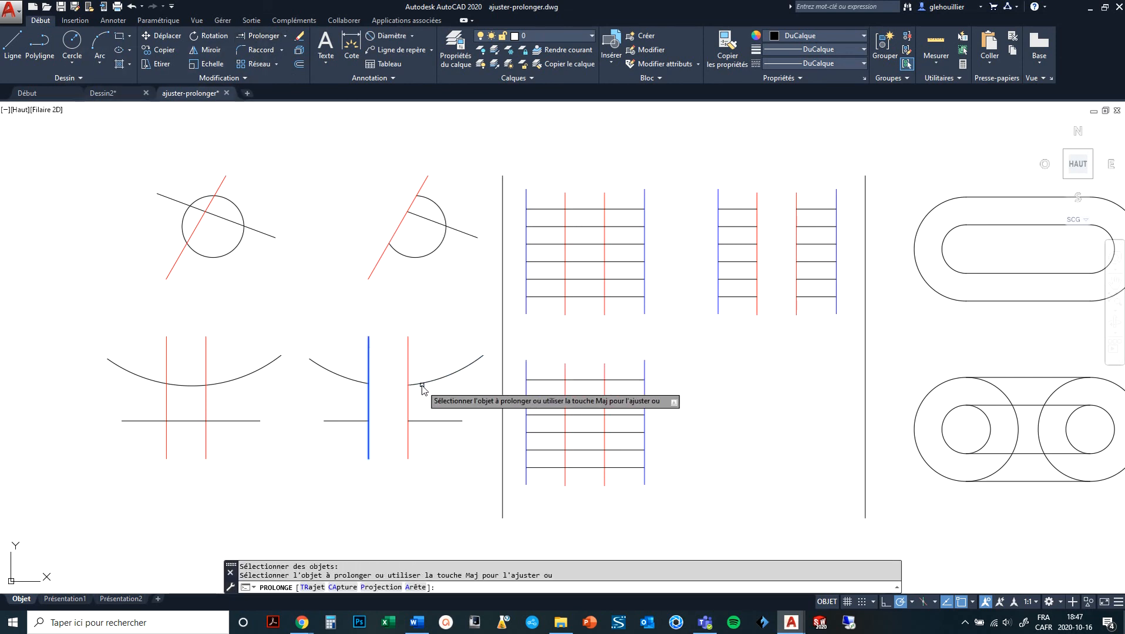
left_click(415, 421)
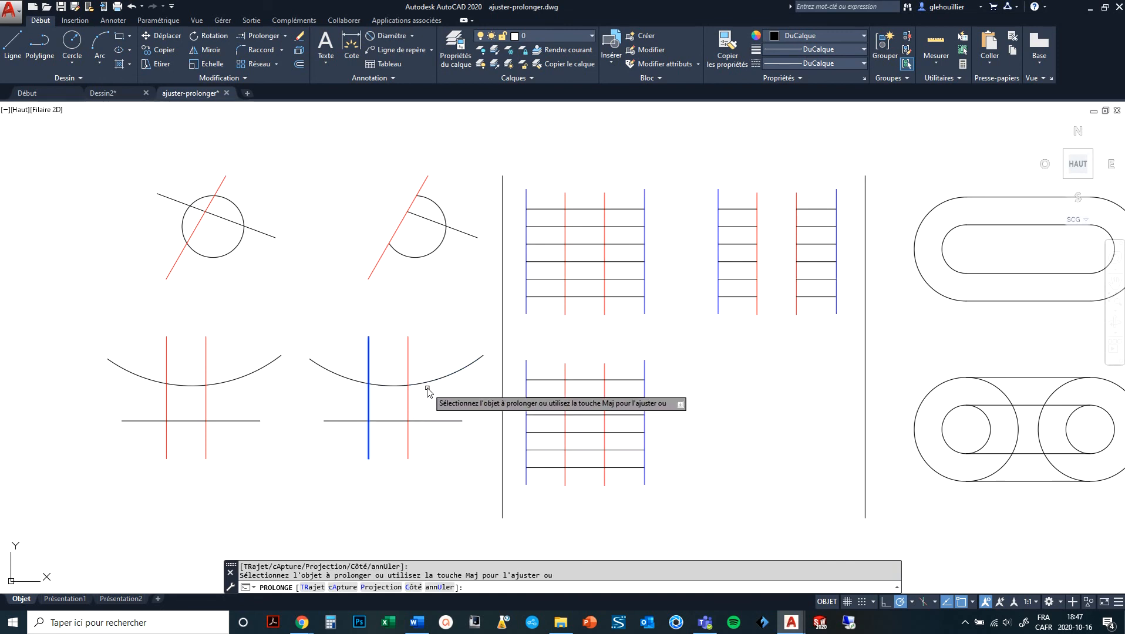
key("Escape")
key("Escape")
key("Escape")
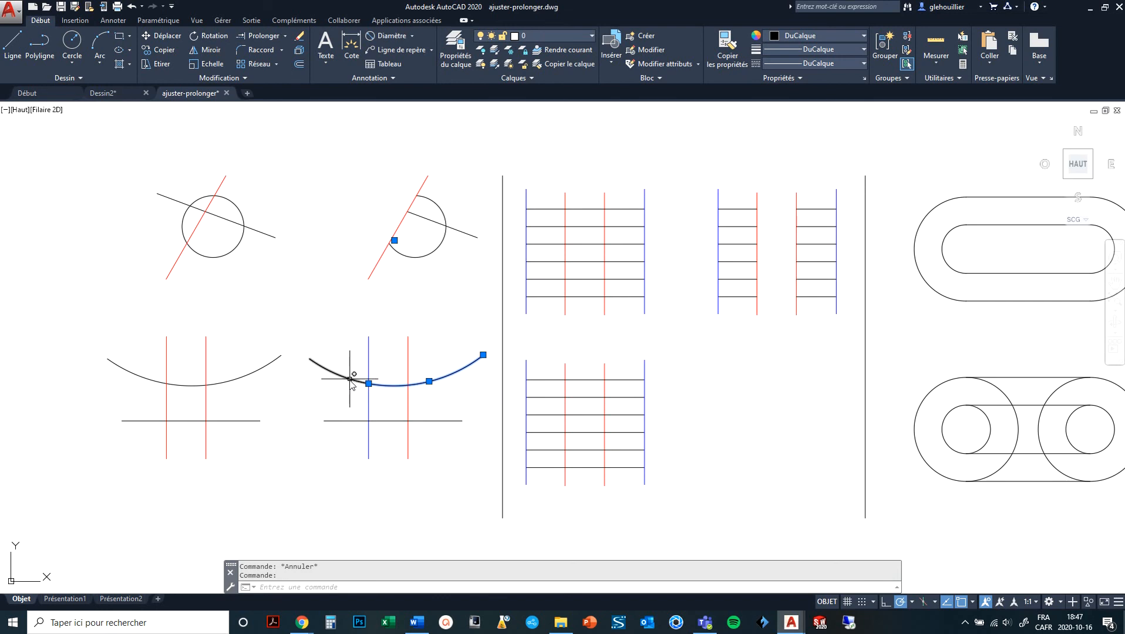
key("Escape")
key("Escape")
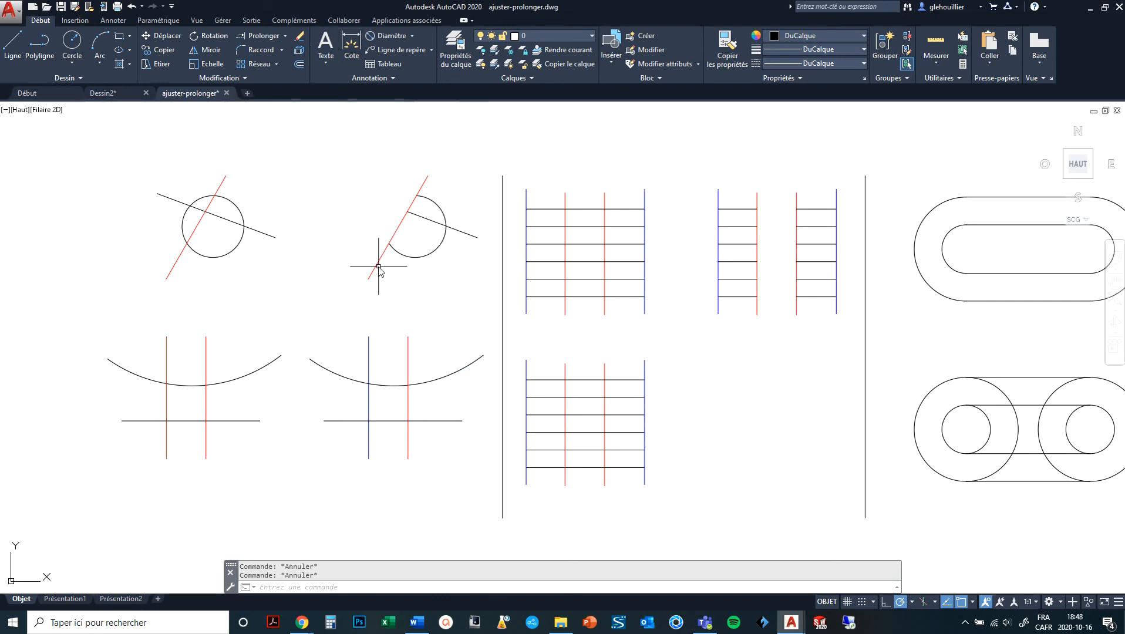
Change the color of the slanted red line in the trimmed circle figure to blue
left_click(792, 37)
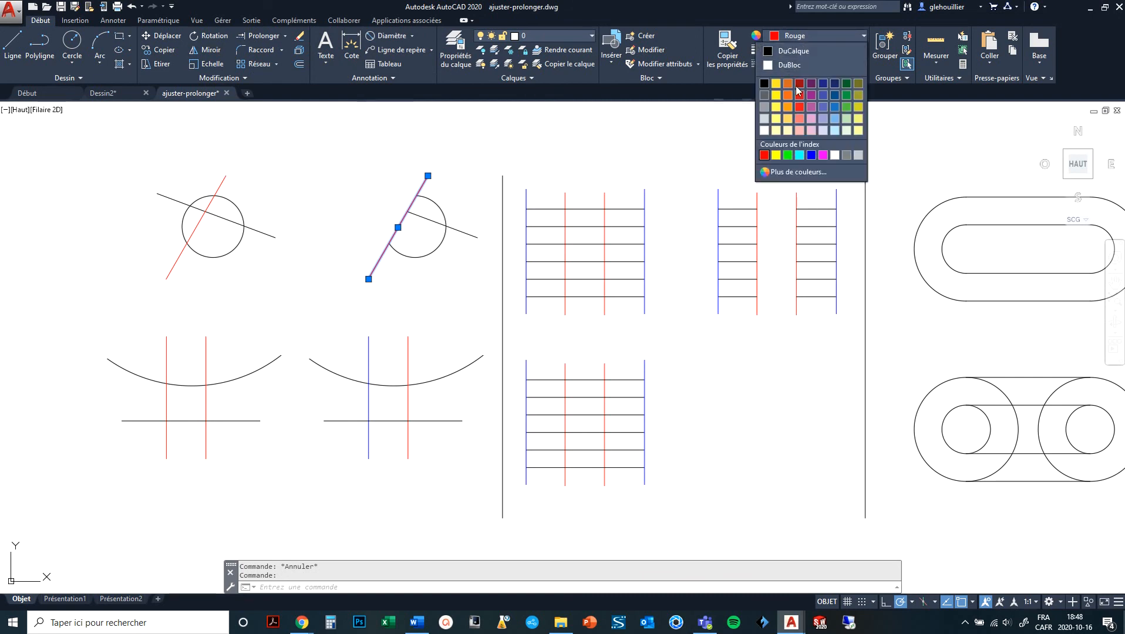
left_click(811, 155)
key("Escape")
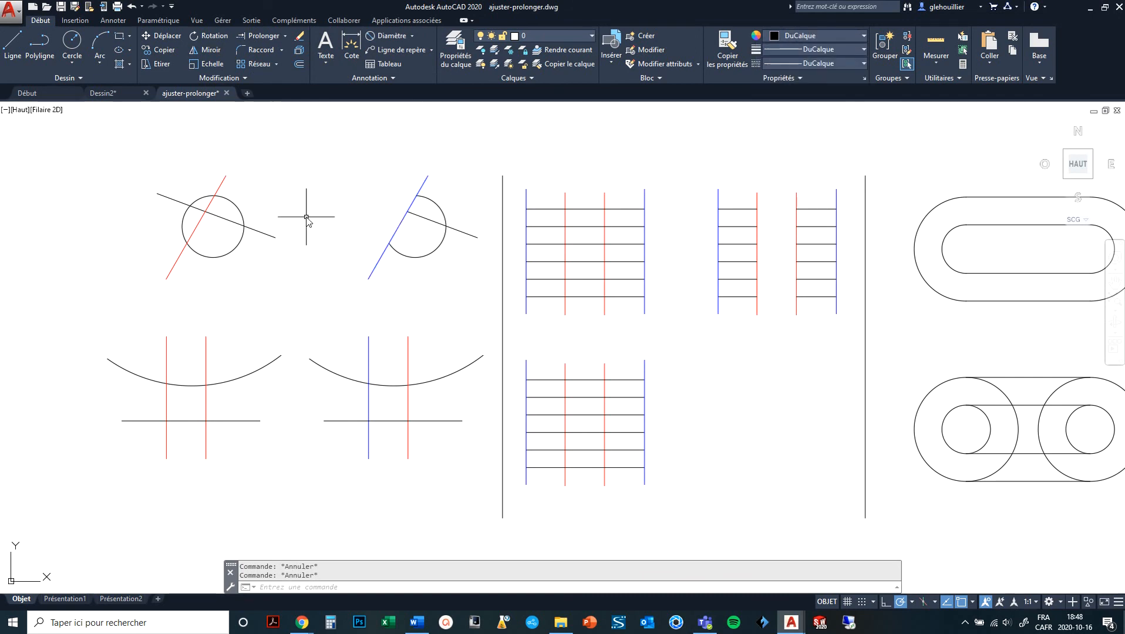
left_click(262, 37)
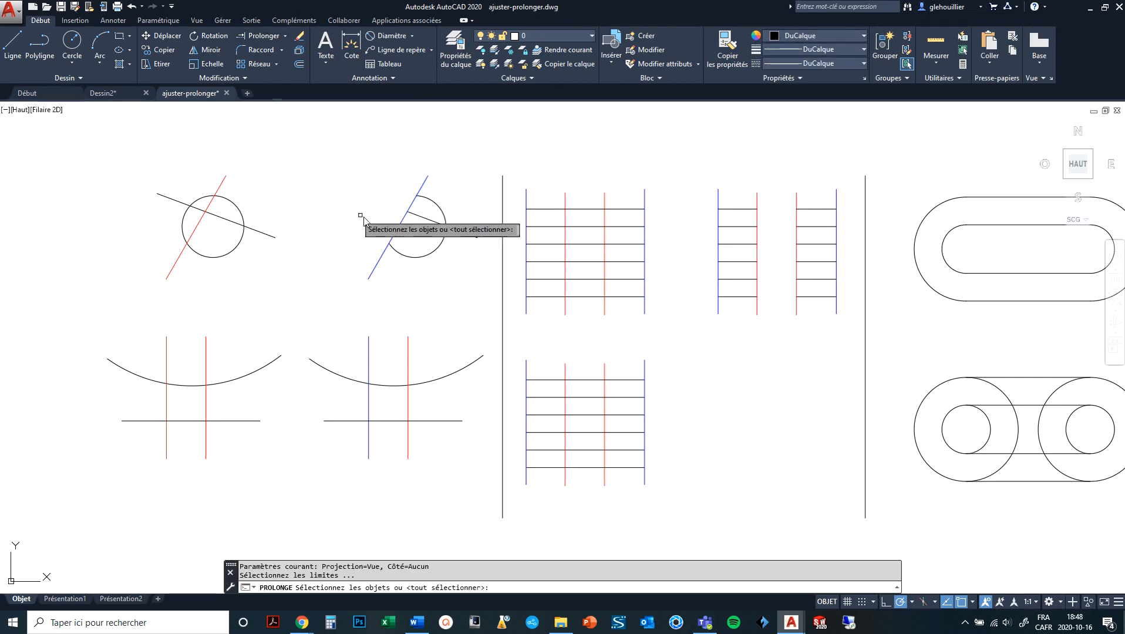
key("Escape")
left_click(422, 216)
left_click(407, 210)
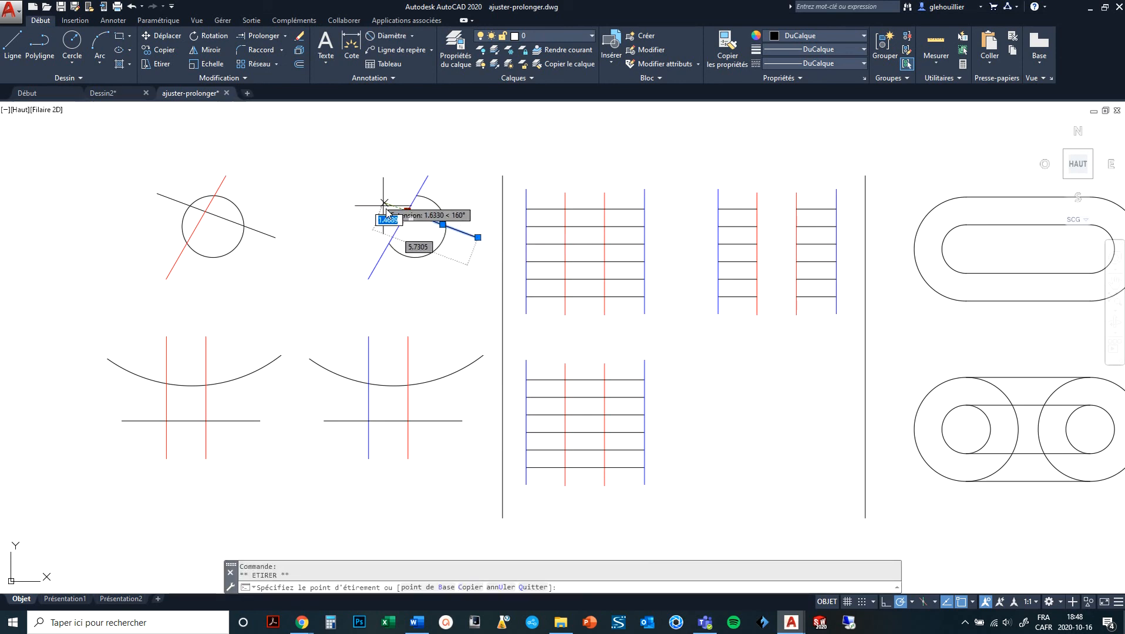
key("Escape")
key("Escape")
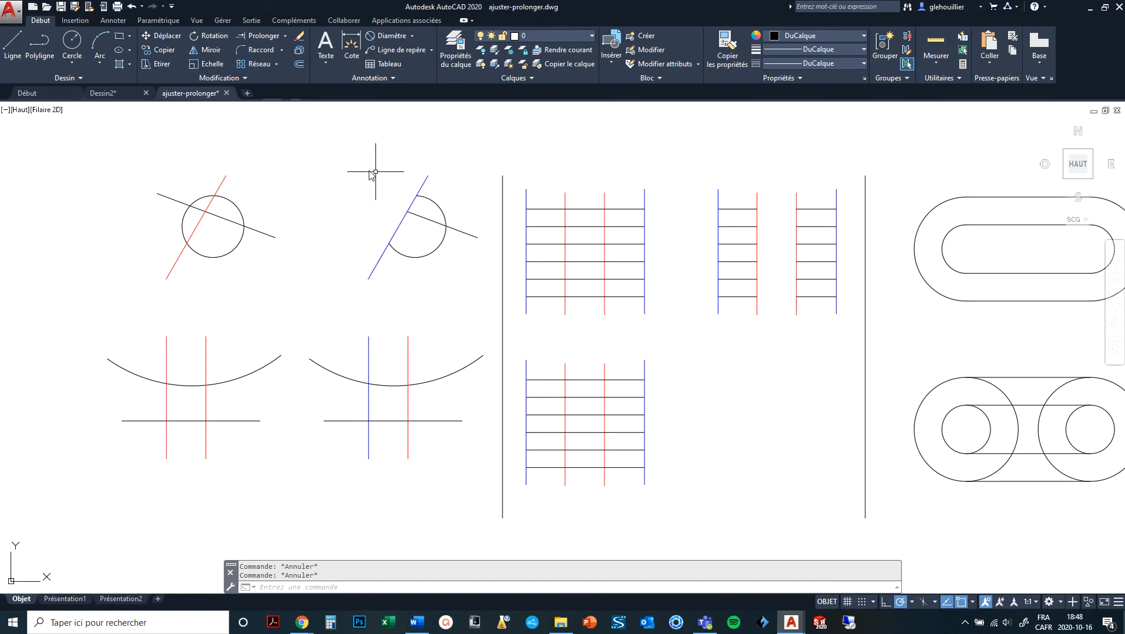
left_click(262, 37)
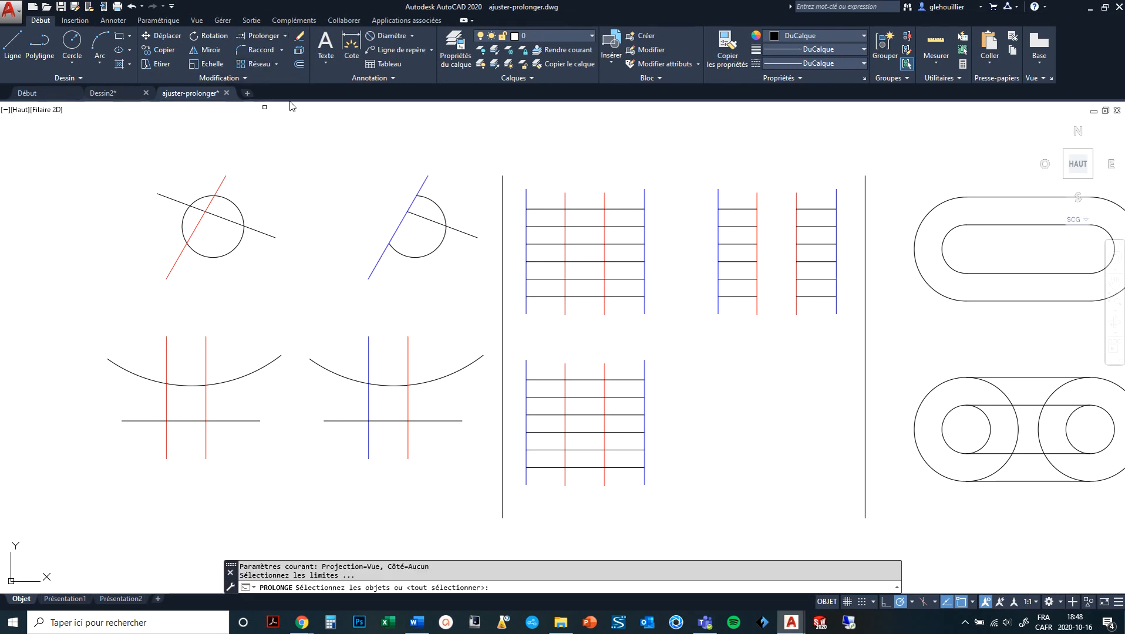
left_click(402, 223)
key("Return")
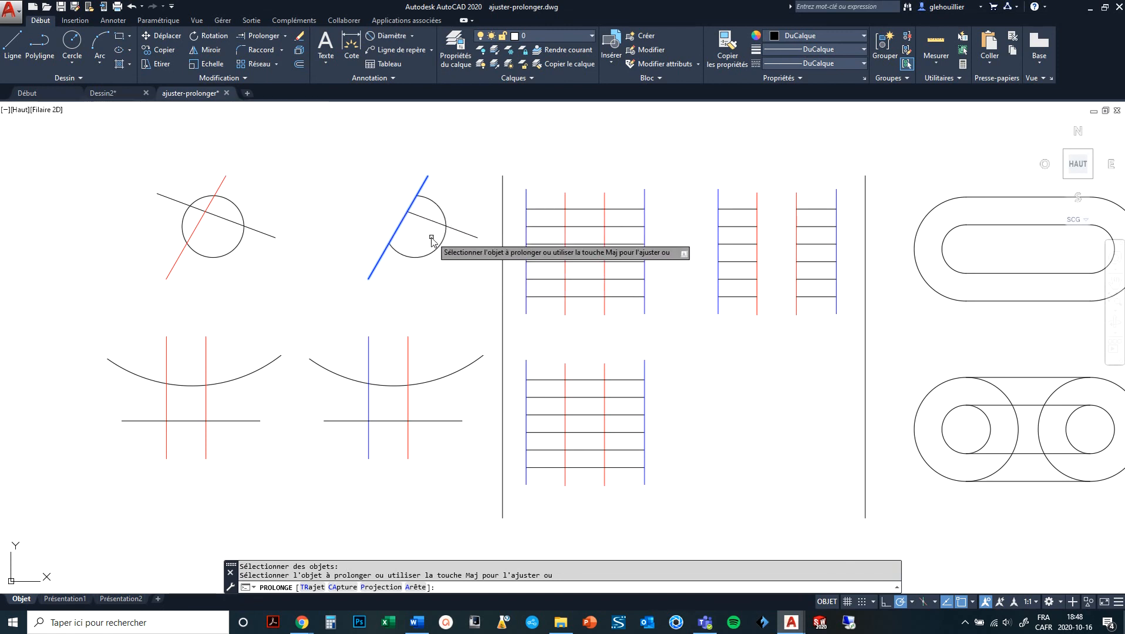
key("Escape")
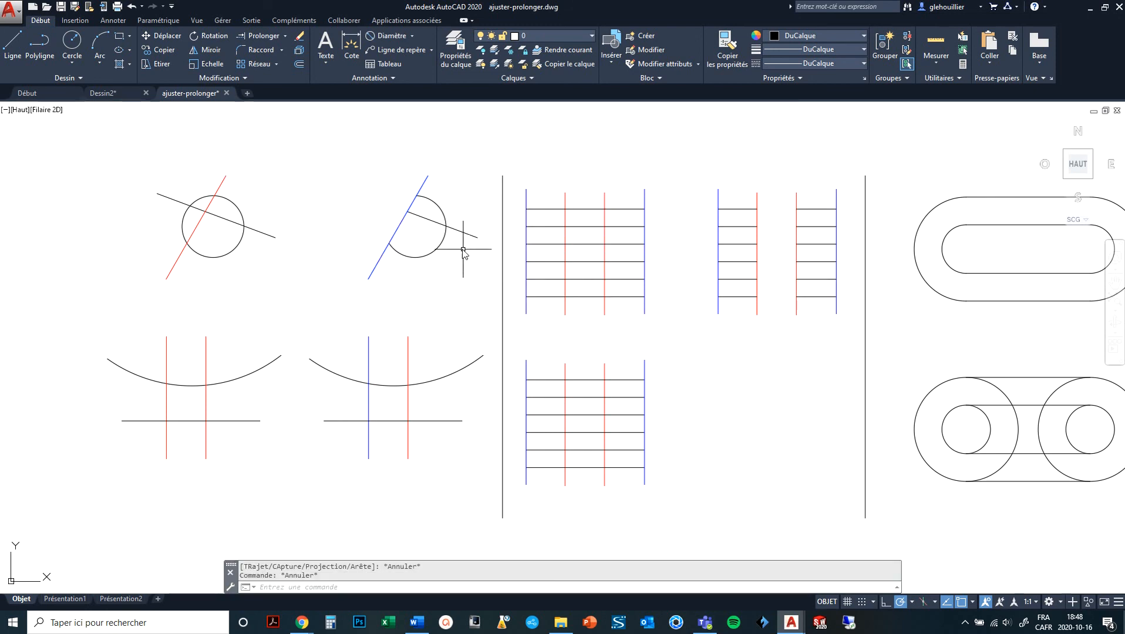
Draw a line about 4.2 units long at 162° from the black oblique line's end on the blue line, continuing it past the trimmed arc
middle_click_drag(414, 287, 419, 306)
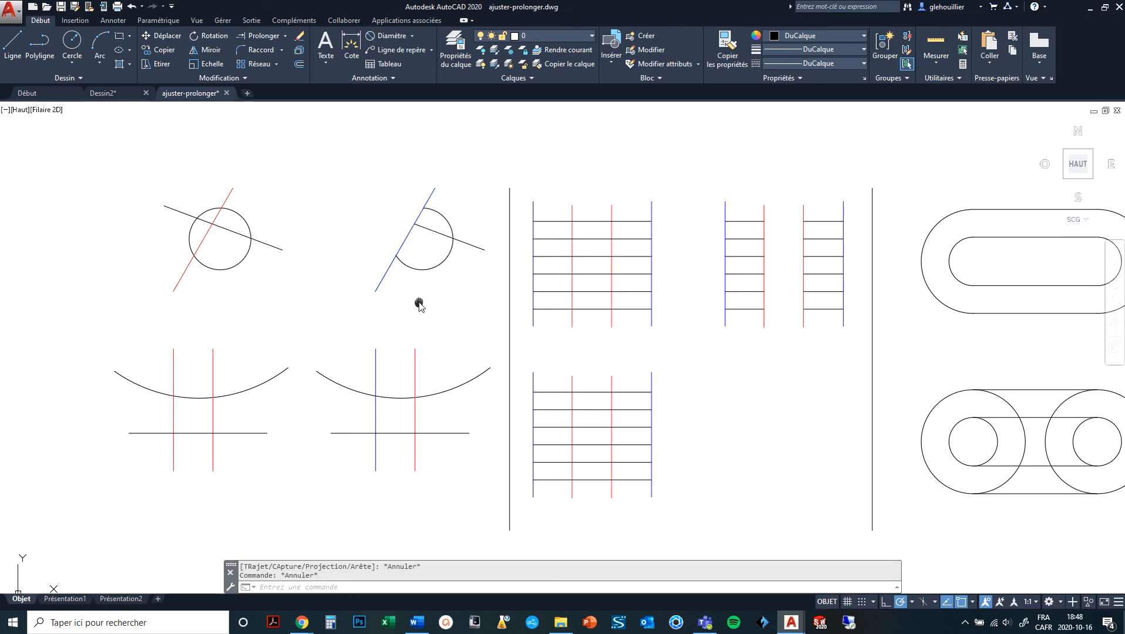
left_click(12, 44)
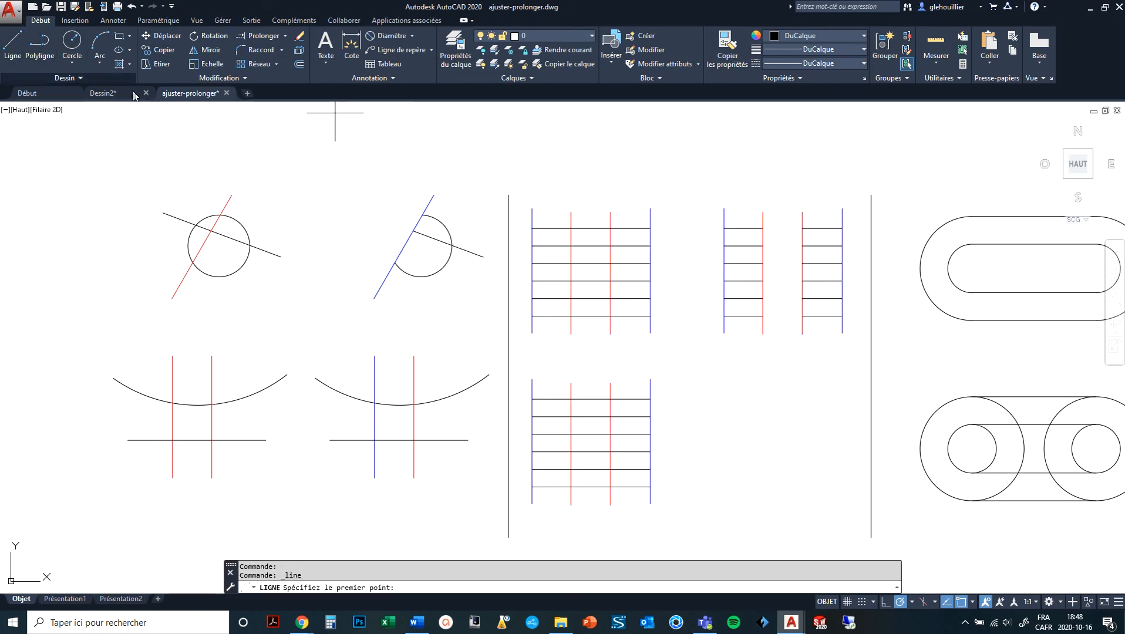
left_click(413, 231)
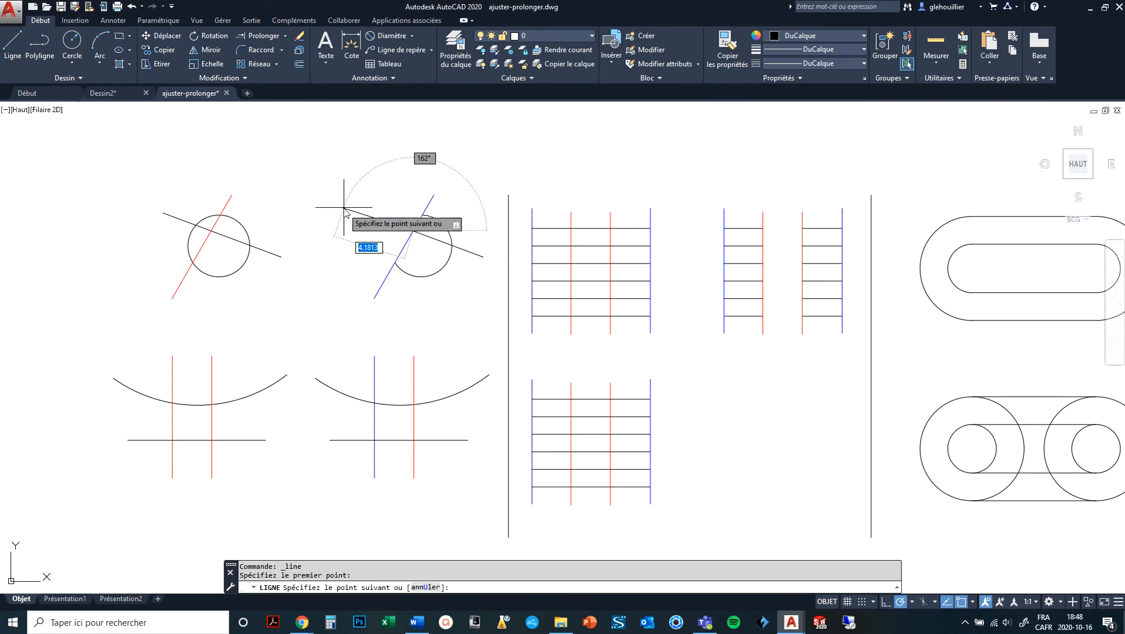
key("Escape")
key("Escape")
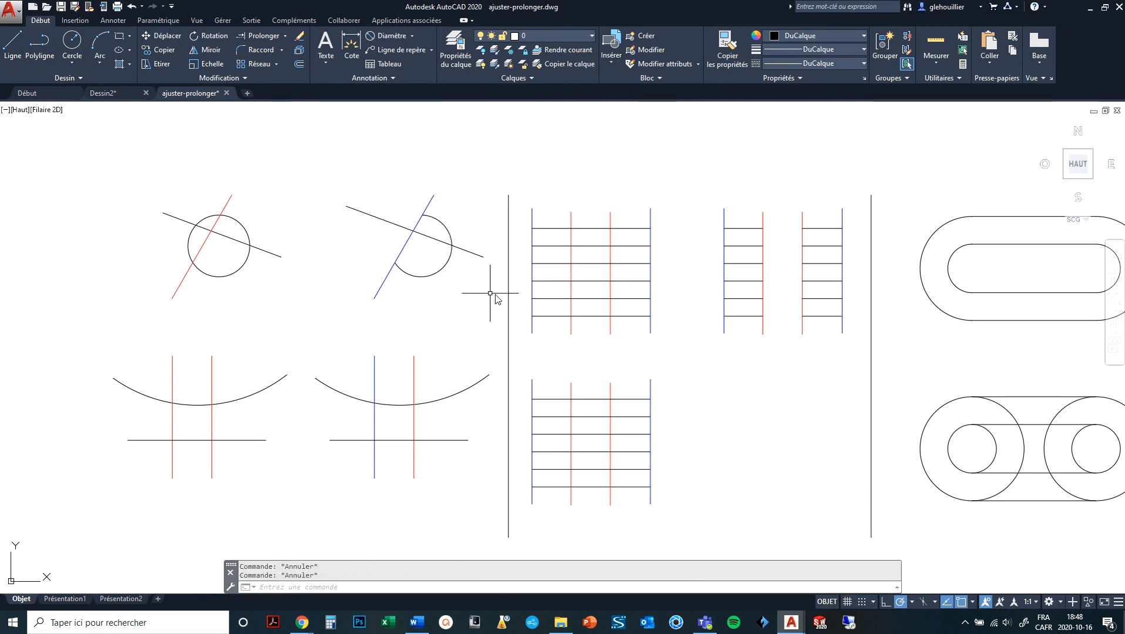
Extend the lower end of the trimmed circle's arc to the added oblique line, using that line as the boundary
left_click(254, 37)
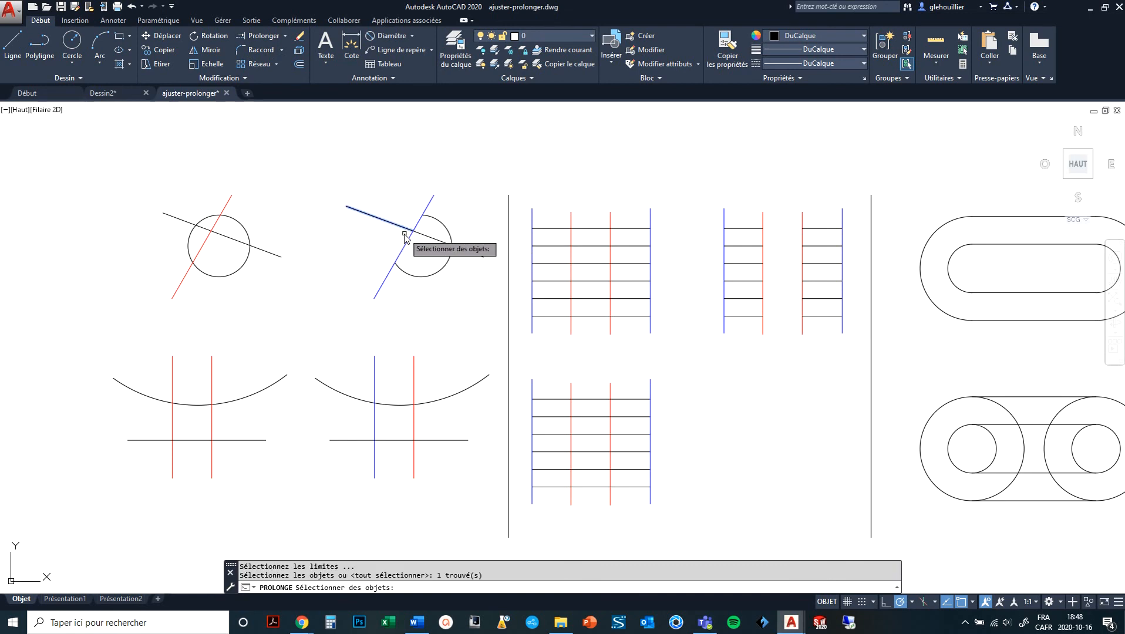
key("Return")
left_click(401, 271)
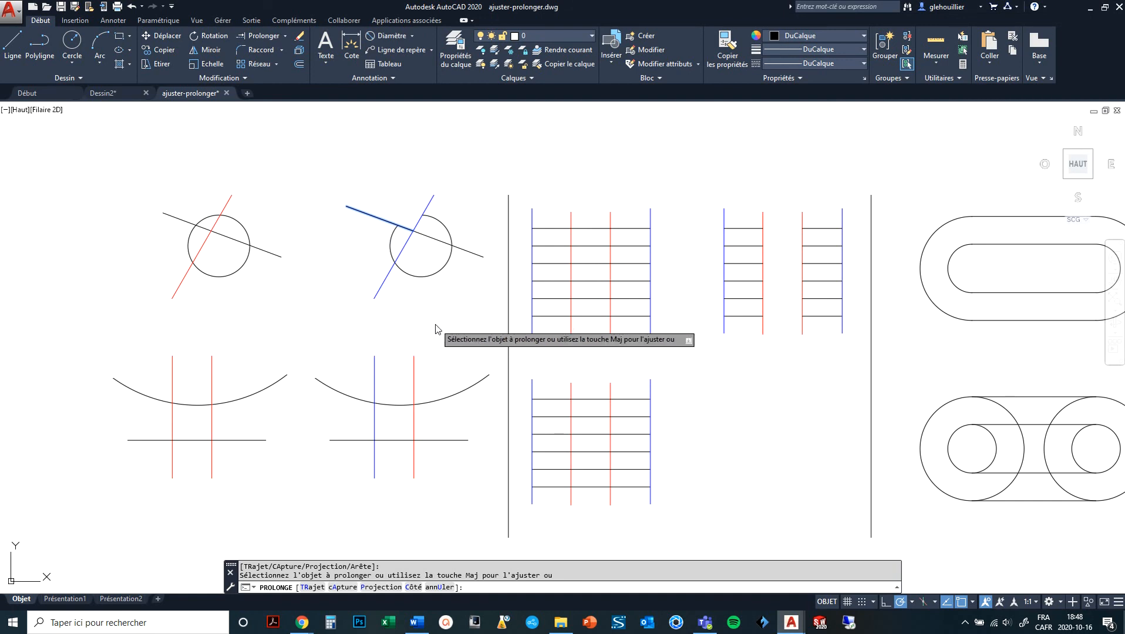
key("Escape")
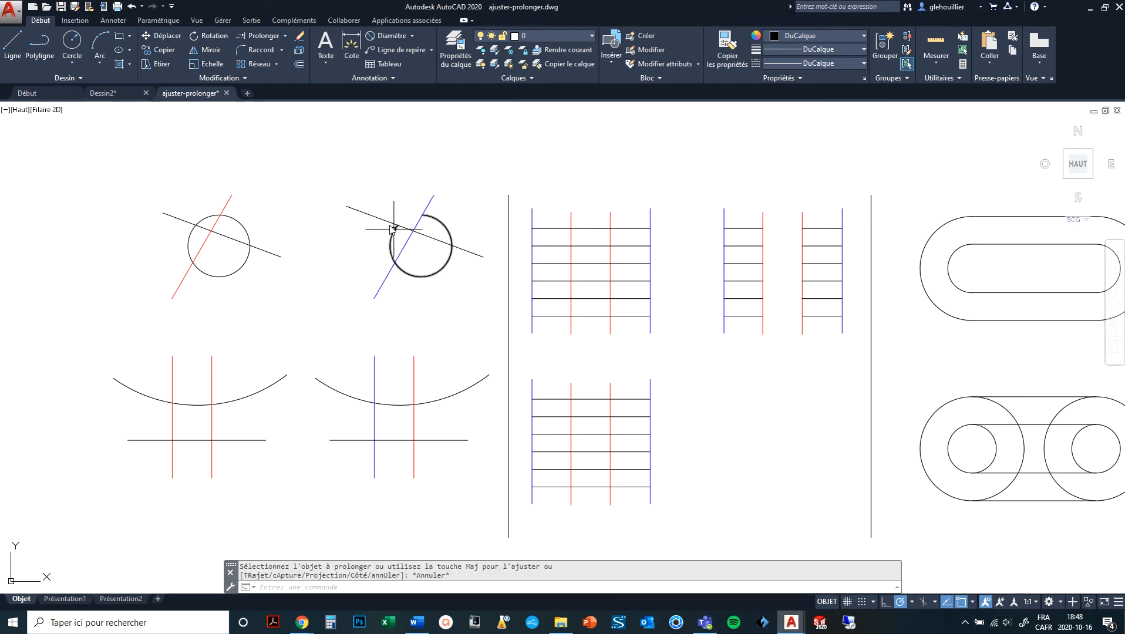
key("Escape")
key("Escape")
Delete the added oblique line, and undo the deletion, the arc extension and the drawing of that line
left_click(354, 209)
left_click(346, 212)
left_click(358, 218)
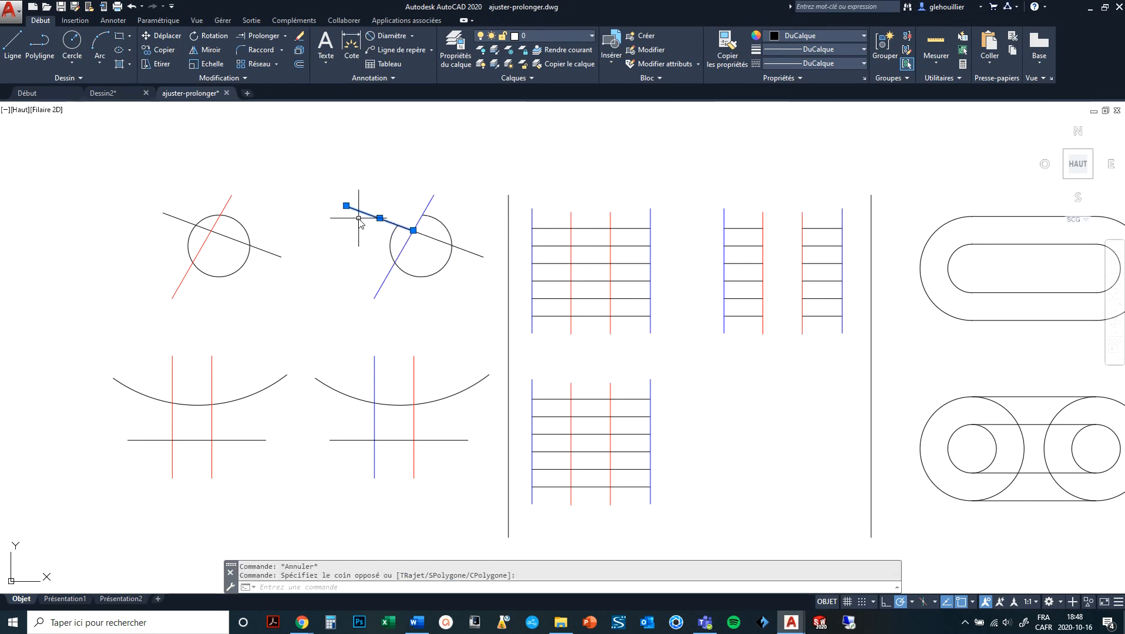
key("Delete")
key("ctrl+z")
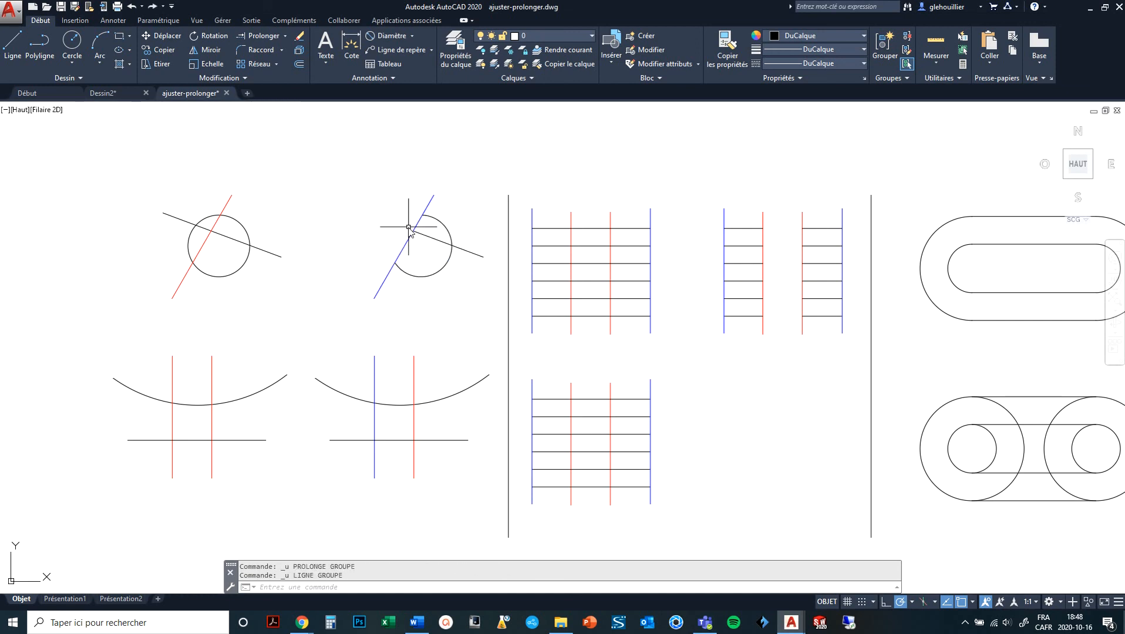
left_click(251, 40)
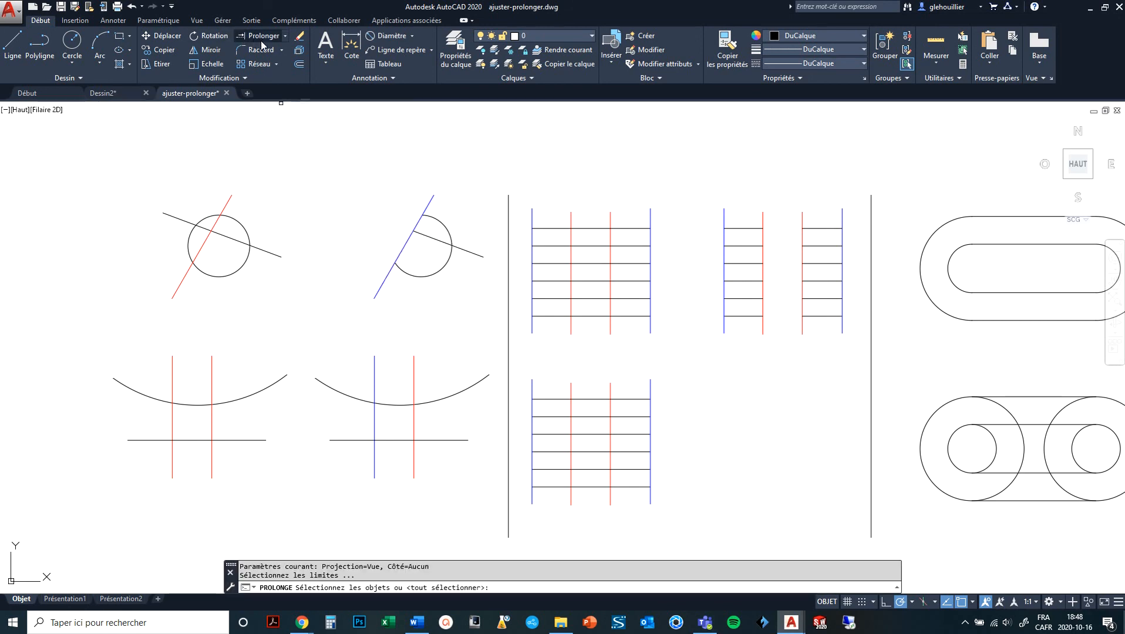
left_click(418, 234)
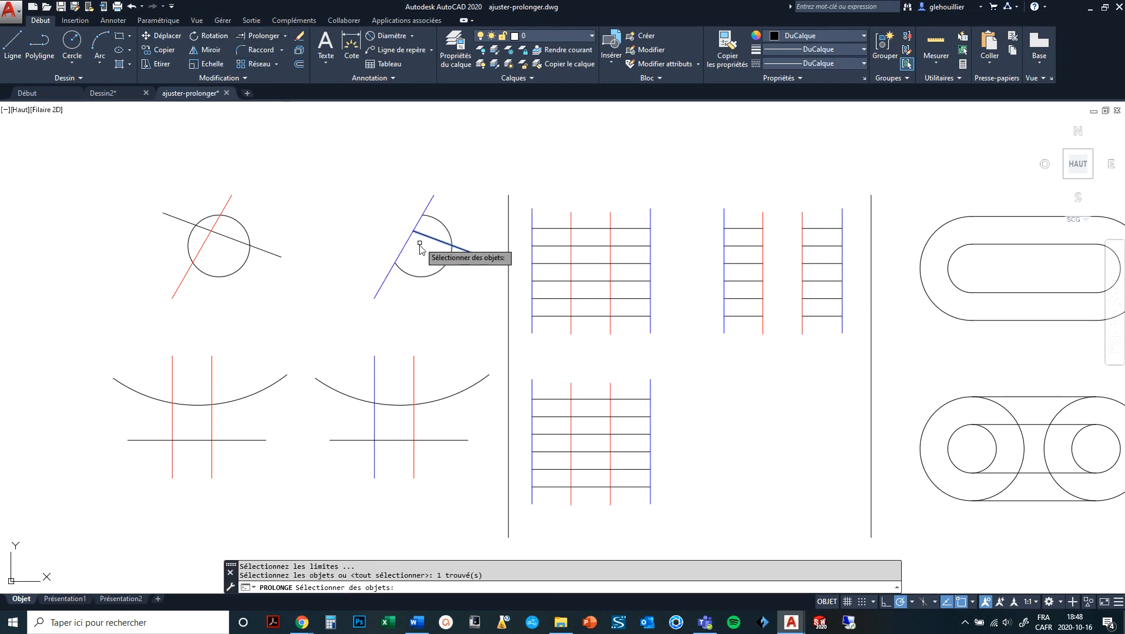
key("Return")
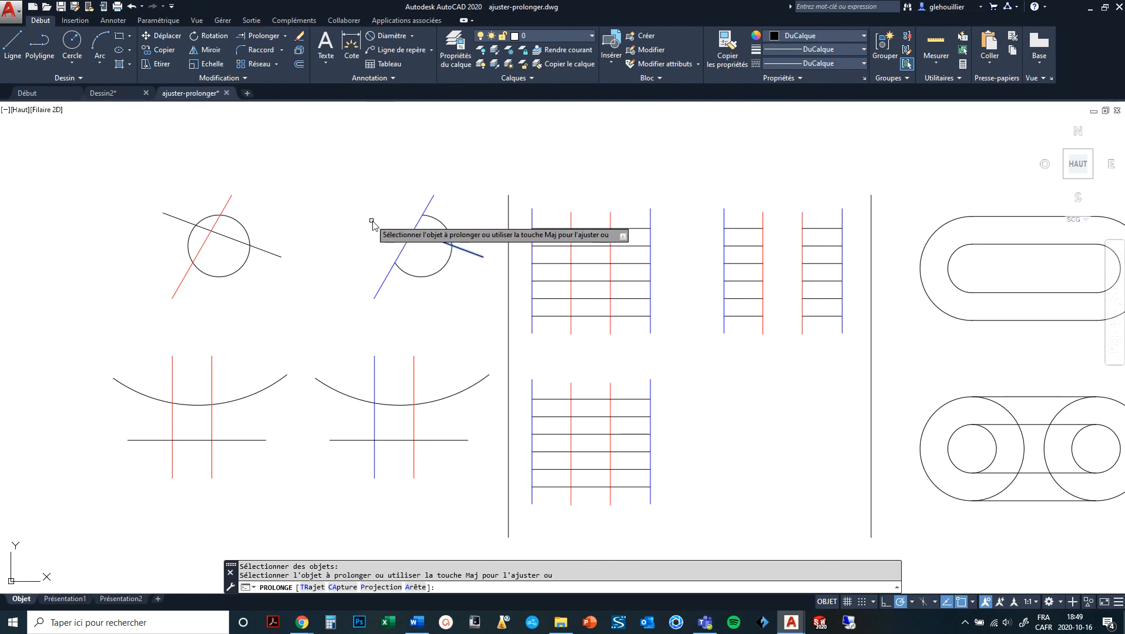
key("Escape")
key("Escape")
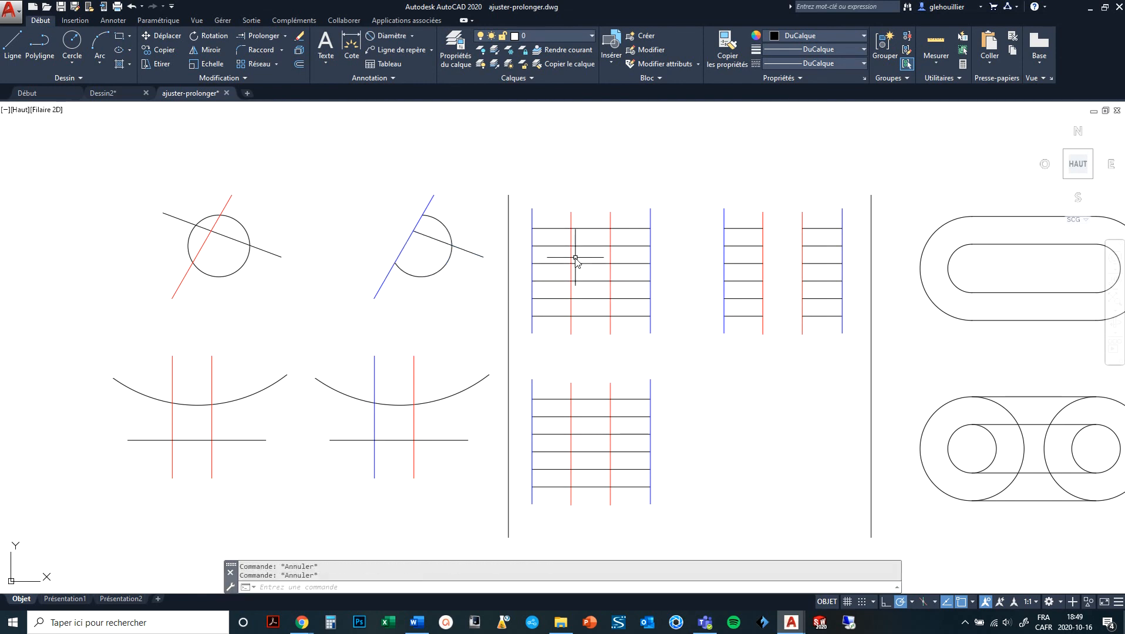
Delete the six horizontal segments between the right red and right blue verticals of the upper-right ladder
left_click(831, 195)
left_click(814, 335)
key("Delete")
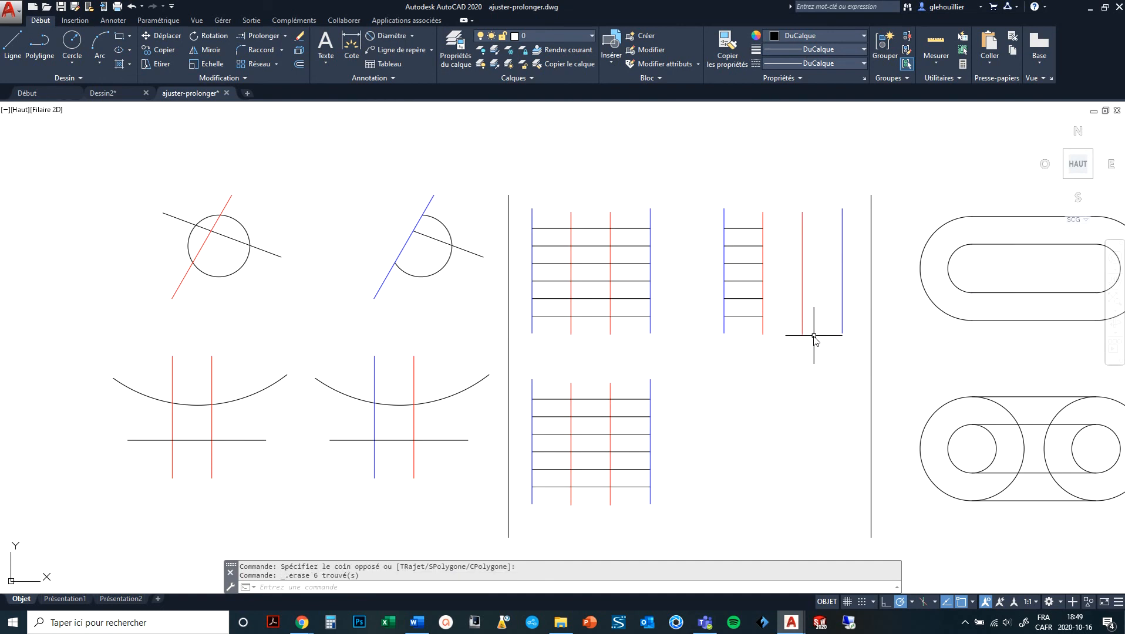
Shorten the right blue vertical of the upper-right ladder by lowering its upper end to between the second and third horizontal lines' heights
left_click(843, 214)
left_click(842, 208)
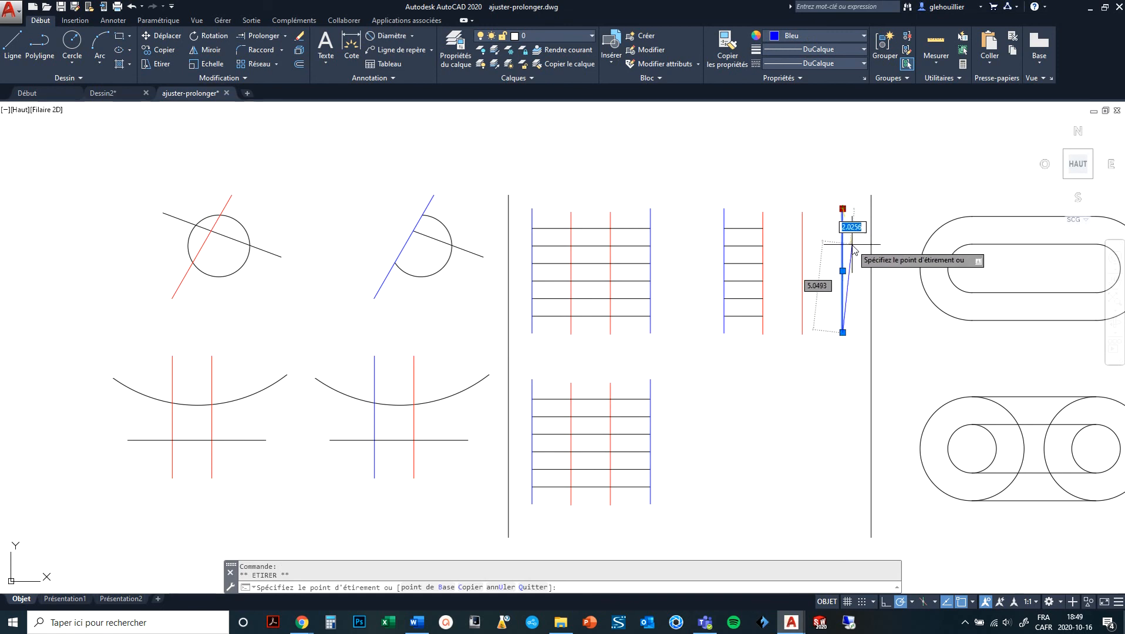
left_click(845, 254)
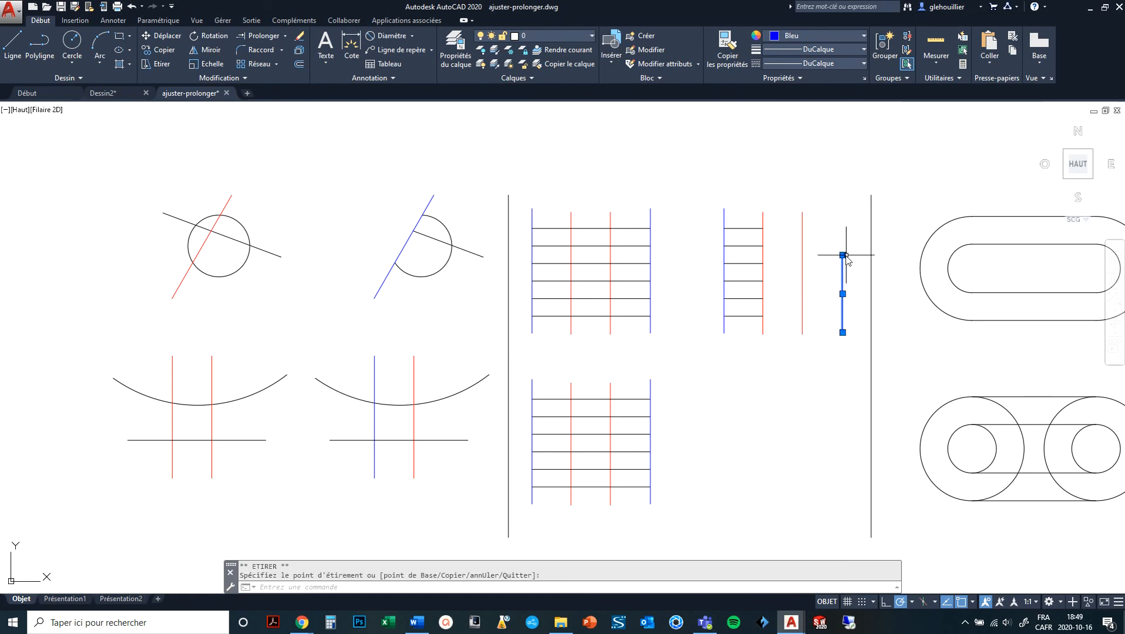
key("Escape")
key("Escape")
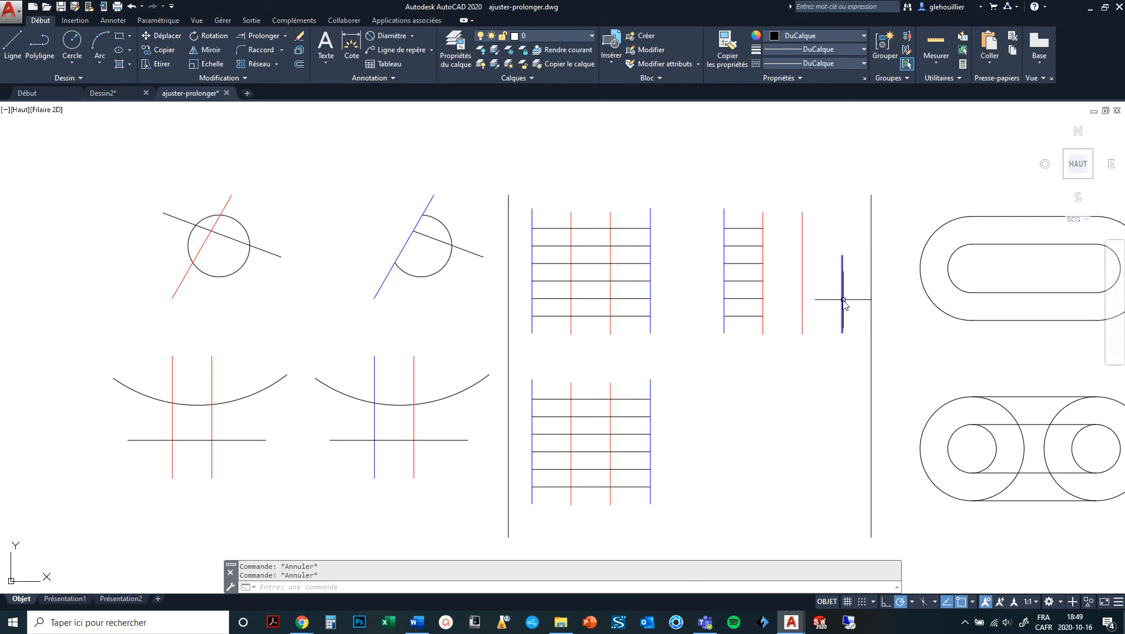
Extend the four lower horizontal lines of the upper-right ladder to its shortened blue vertical, using that line as the boundary
left_click(265, 36)
left_click(842, 284)
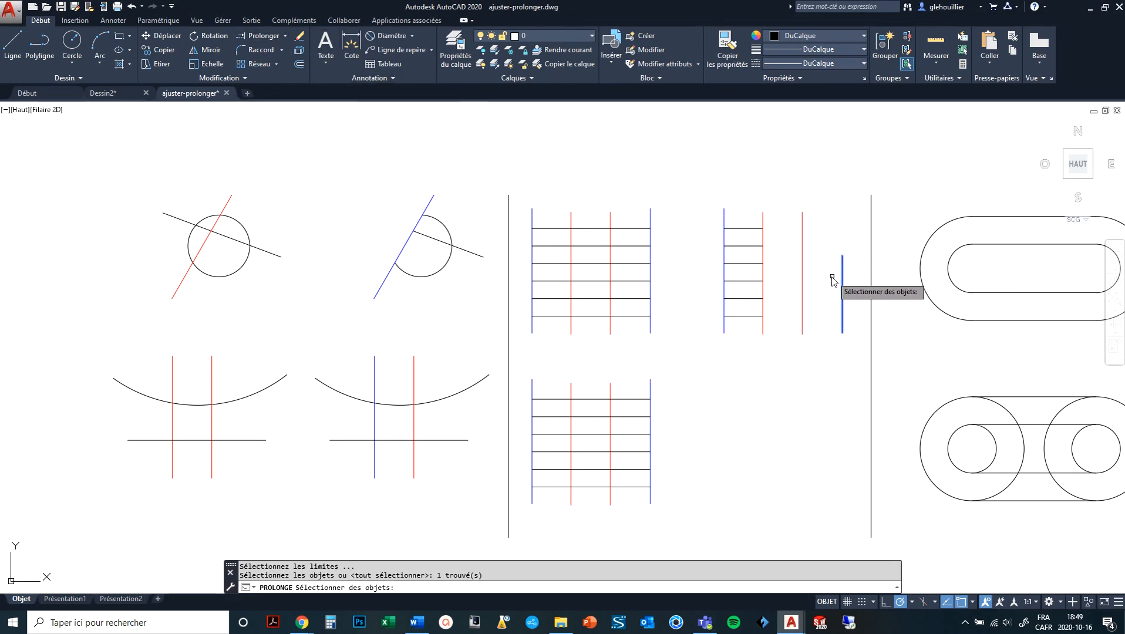
key("Return")
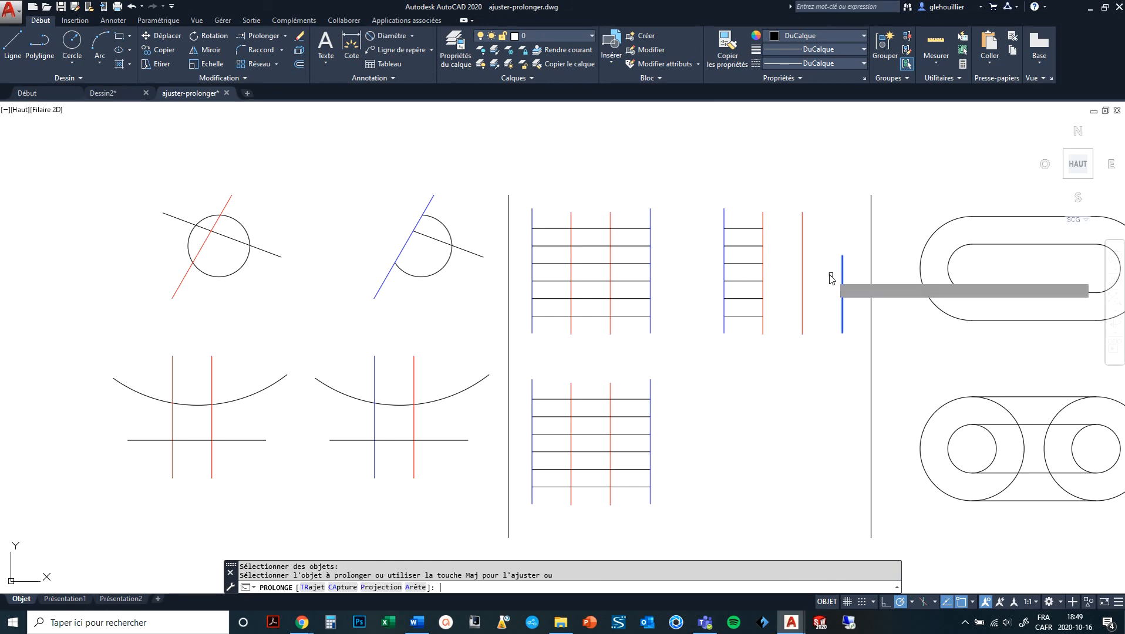
left_click(757, 317)
left_click(757, 299)
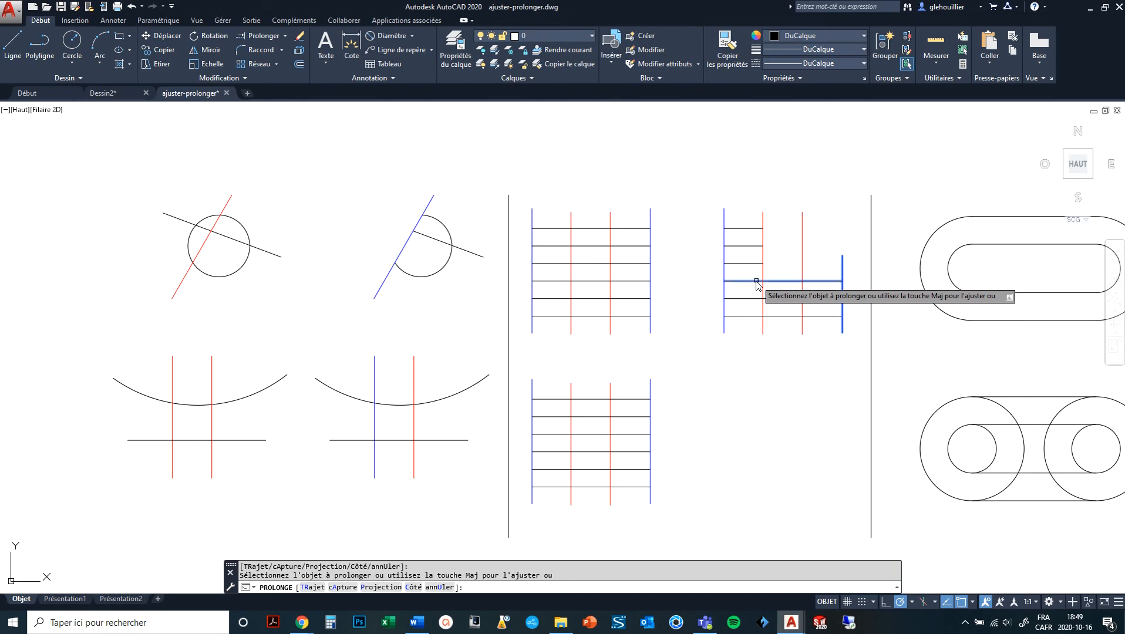
left_click(756, 282)
left_click(756, 263)
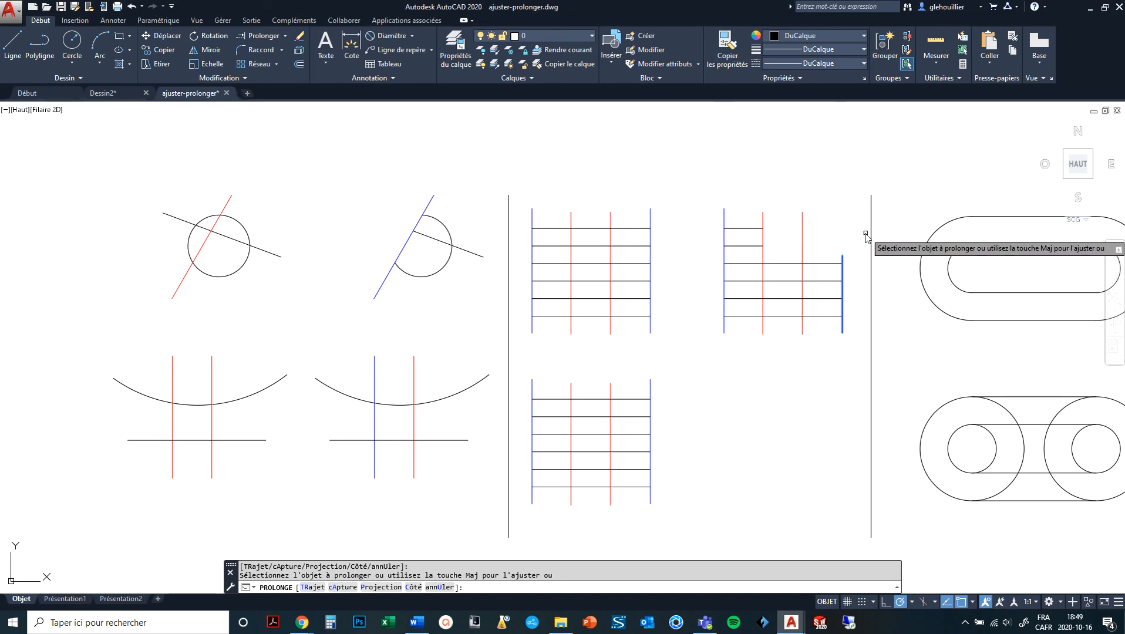
left_click(725, 396)
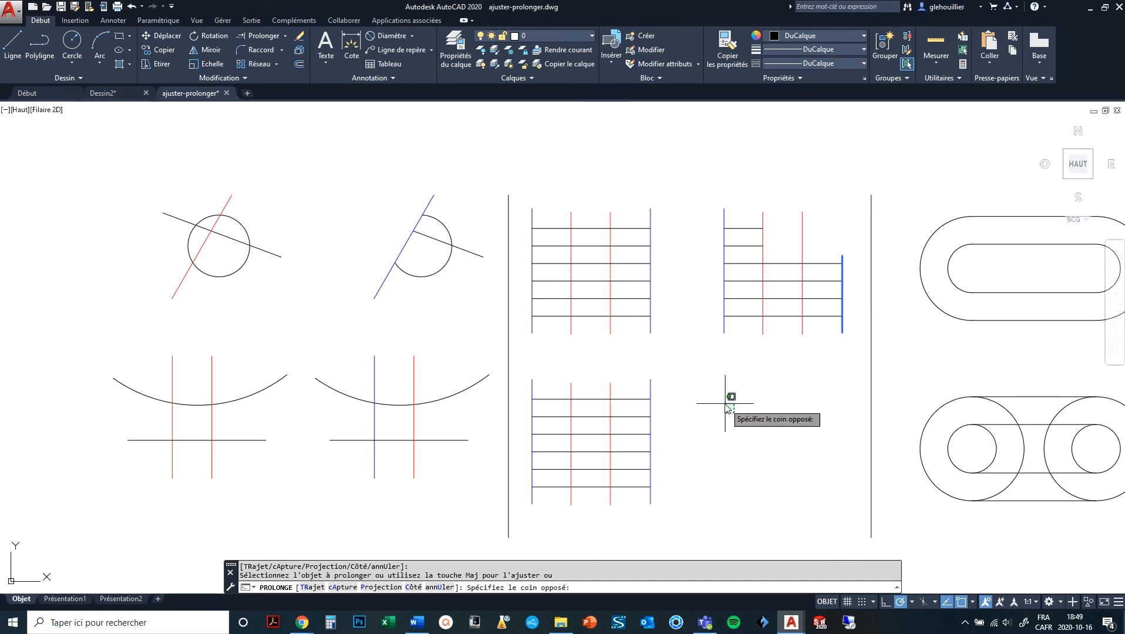
scroll(726, 398, "down", 2)
scroll(652, 359, "up", 3)
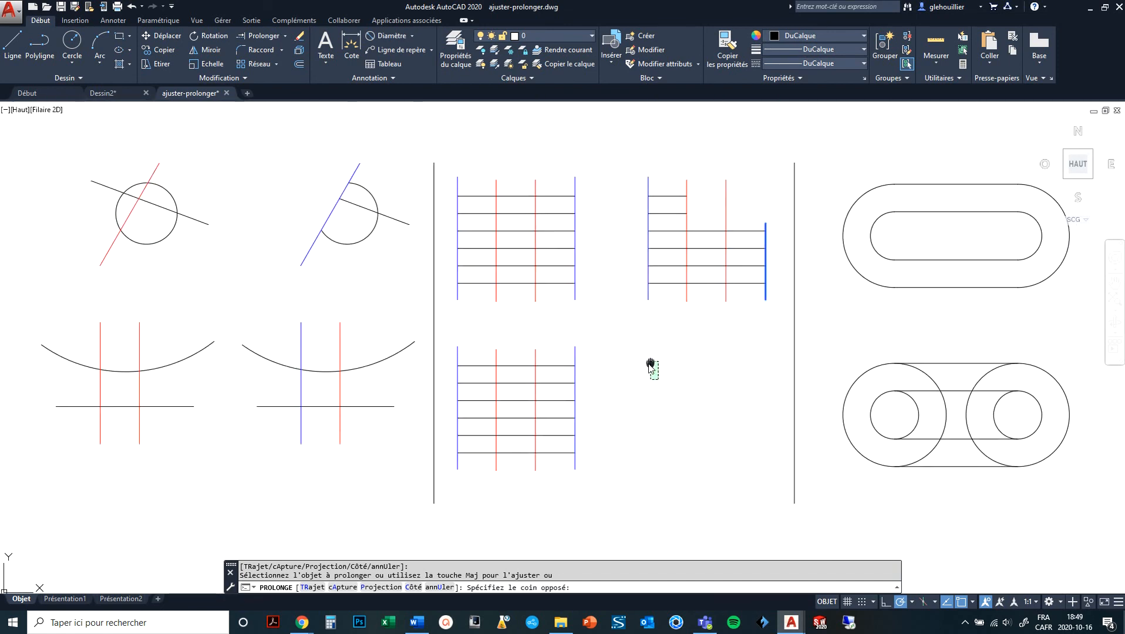
key("Escape")
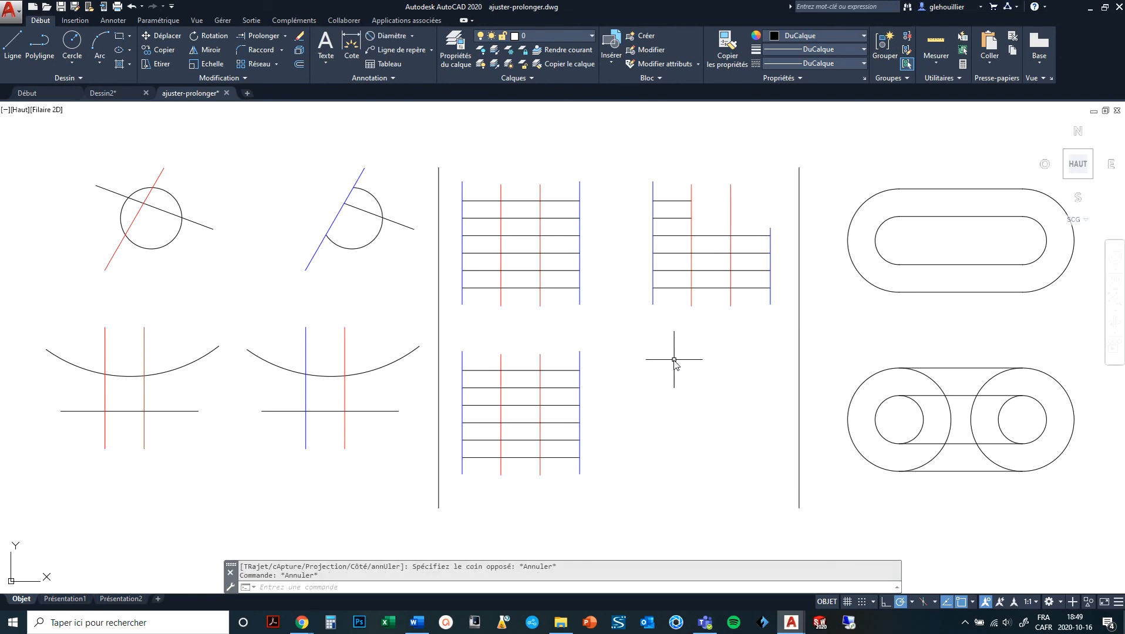
Open the choice between the Trim and Extend commands
left_click(286, 36)
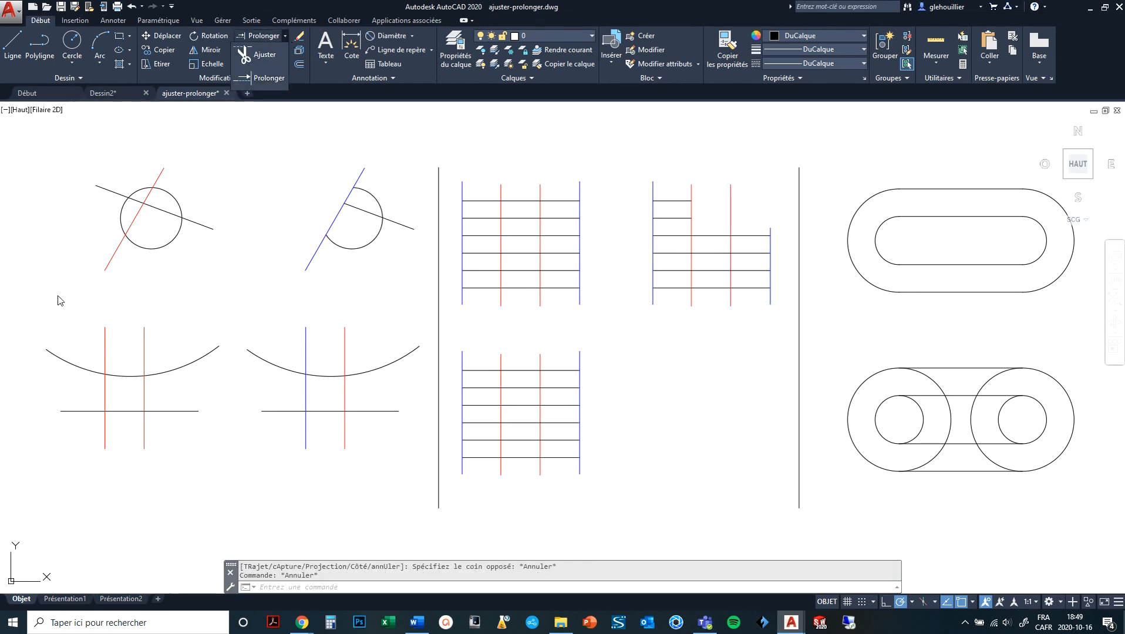